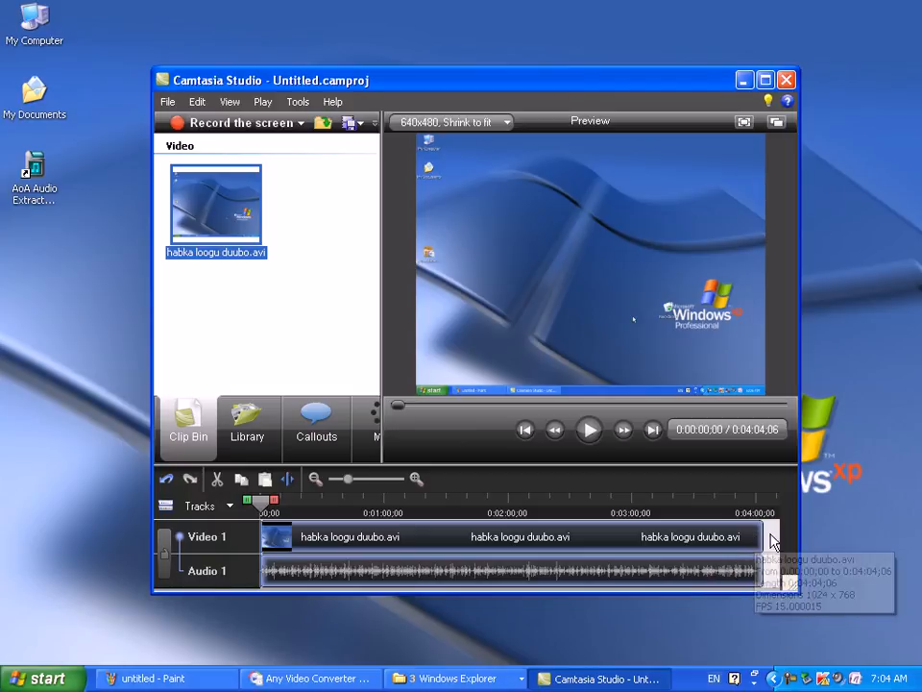
- Trim the end of the habka loogu duubo.avi clip to about 0:03:47 on the timeline, and undo the trim
{"action": "left_click_drag", "start_coordinate": [762, 532], "coordinate": [729, 536]}
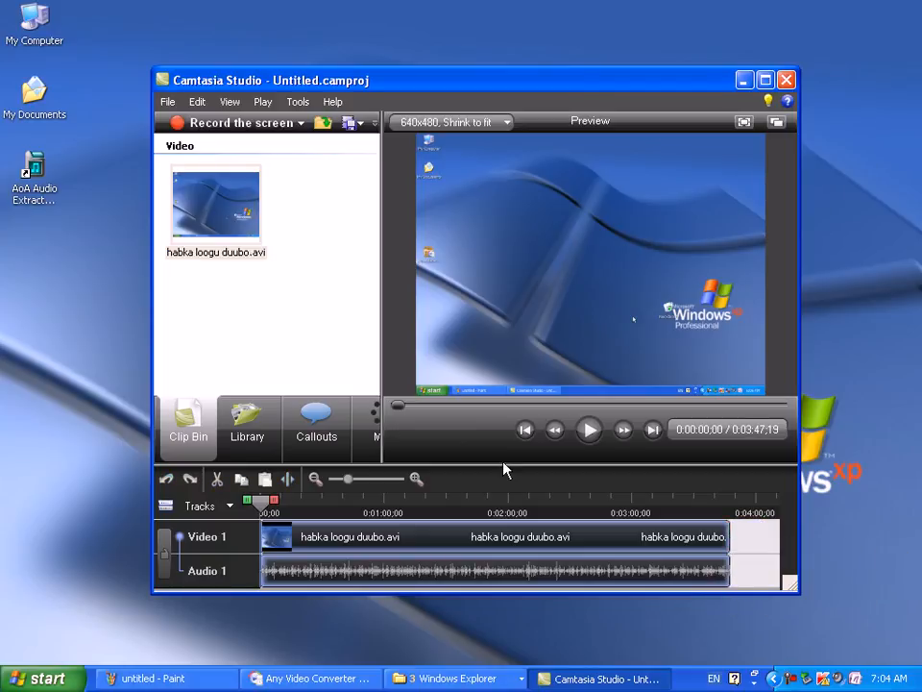
{"action": "left_click", "coordinate": [195, 102]}
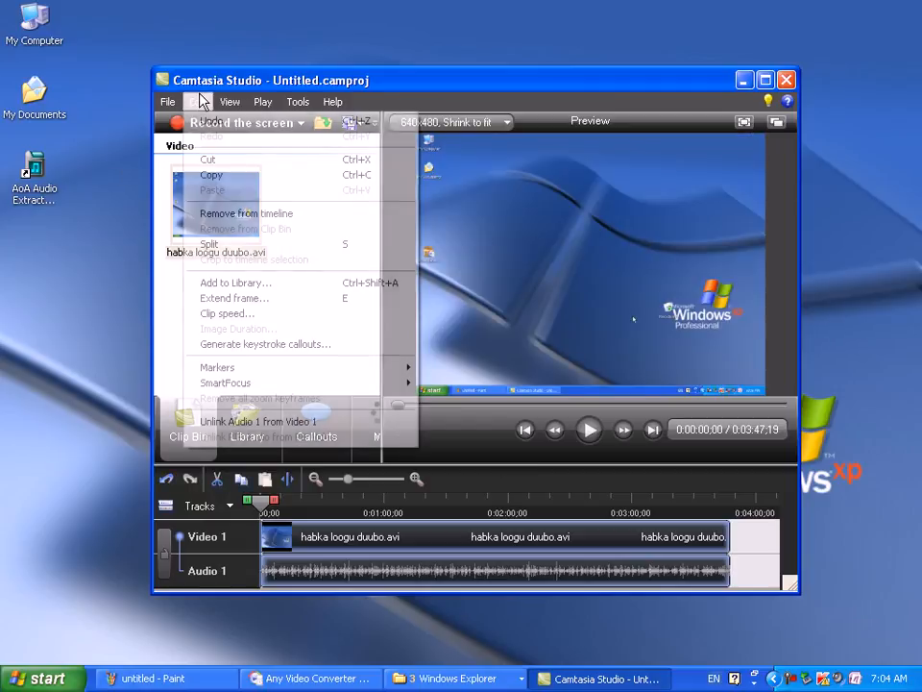
{"action": "left_click", "coordinate": [214, 123]}
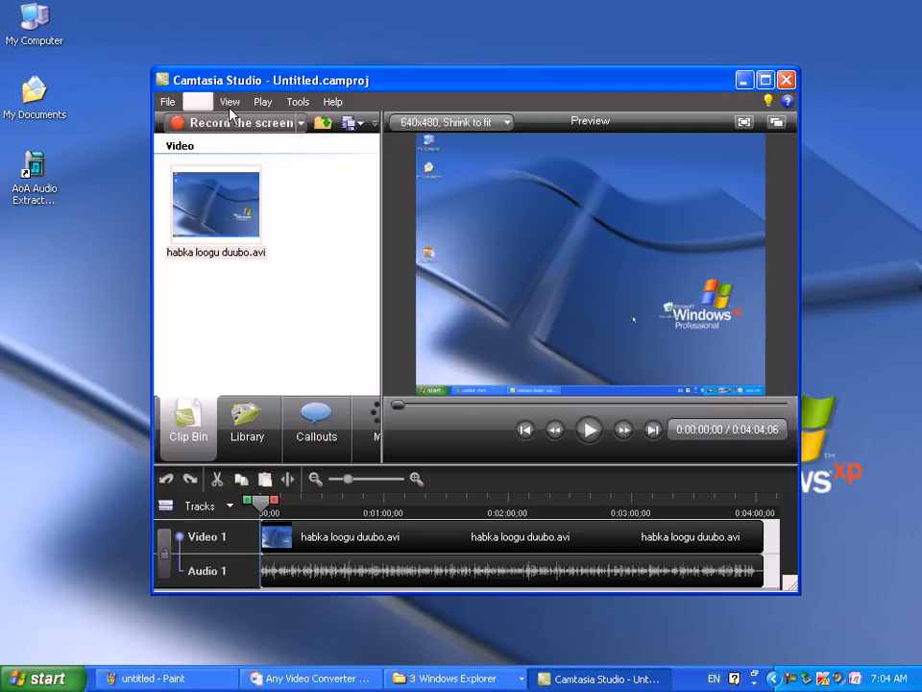
- Remove the habka loogu duubo.avi clip from the Clip Bin, keeping the project window open
{"action": "left_click", "coordinate": [200, 103]}
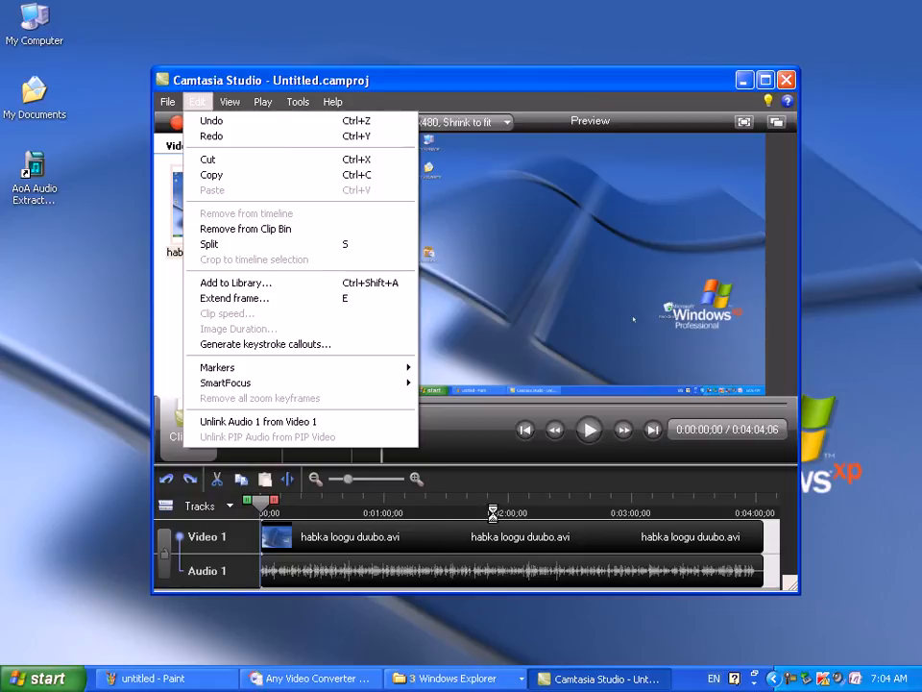
{"action": "left_click", "coordinate": [281, 230]}
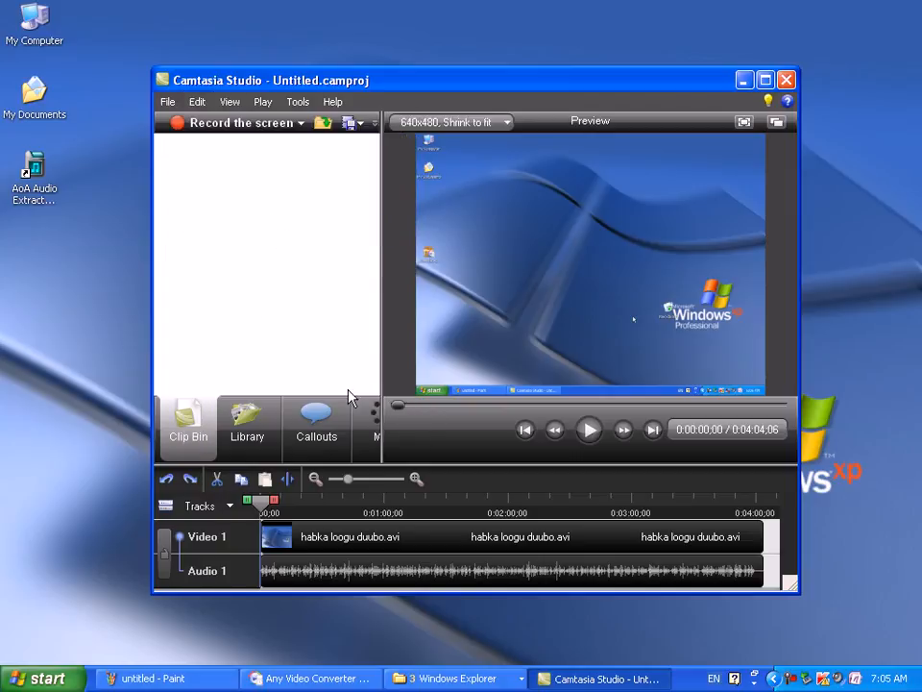
{"action": "left_click_drag", "start_coordinate": [295, 284], "coordinate": [331, 292]}
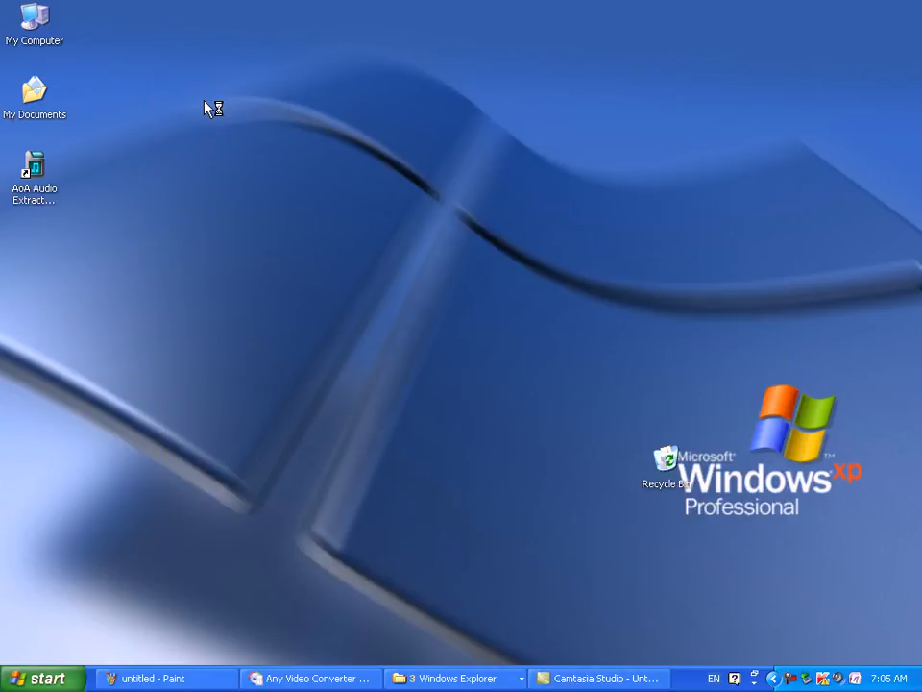
{"action": "left_click", "coordinate": [602, 684]}
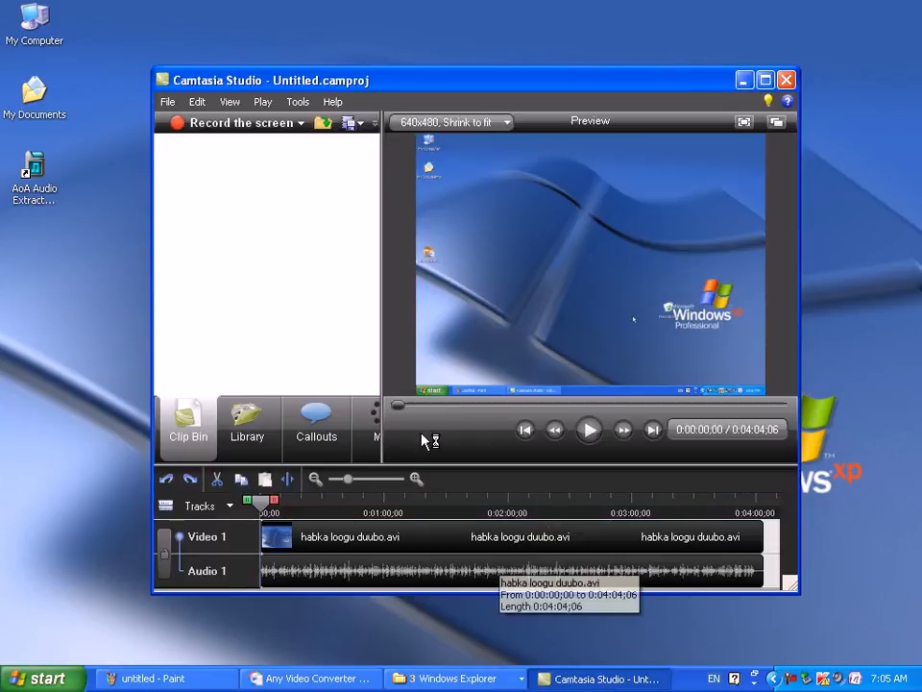
- Add a marker without a name at the start of the timeline
{"action": "left_click", "coordinate": [197, 101]}
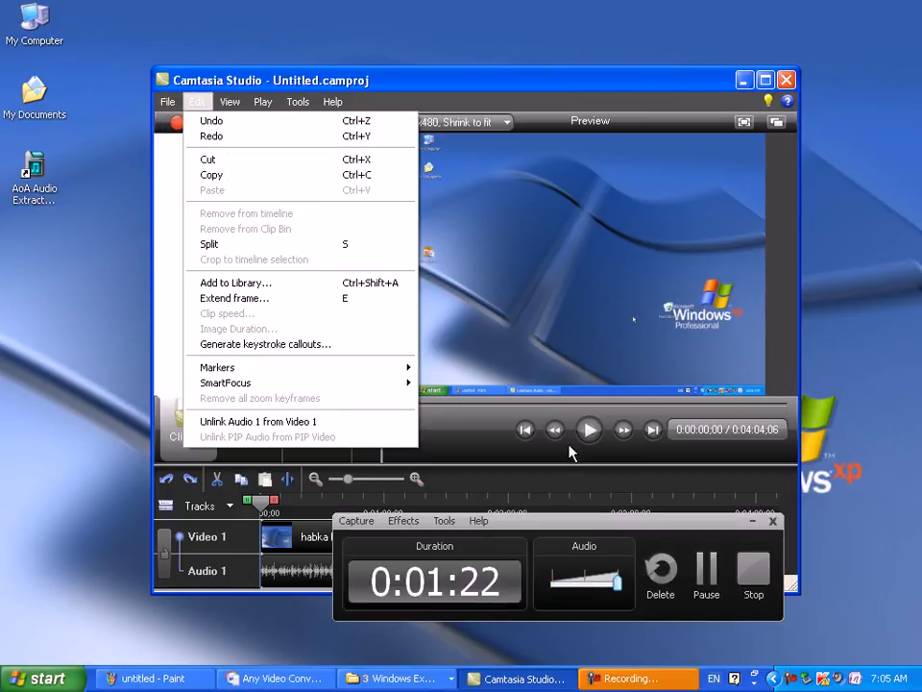
{"action": "left_click", "coordinate": [752, 521]}
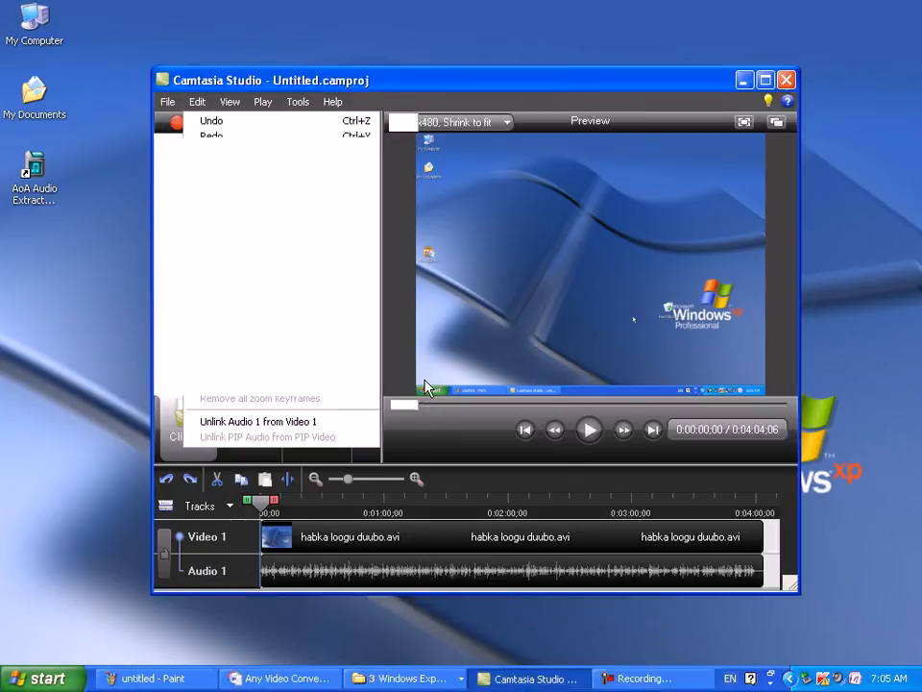
{"action": "left_click", "coordinate": [192, 100]}
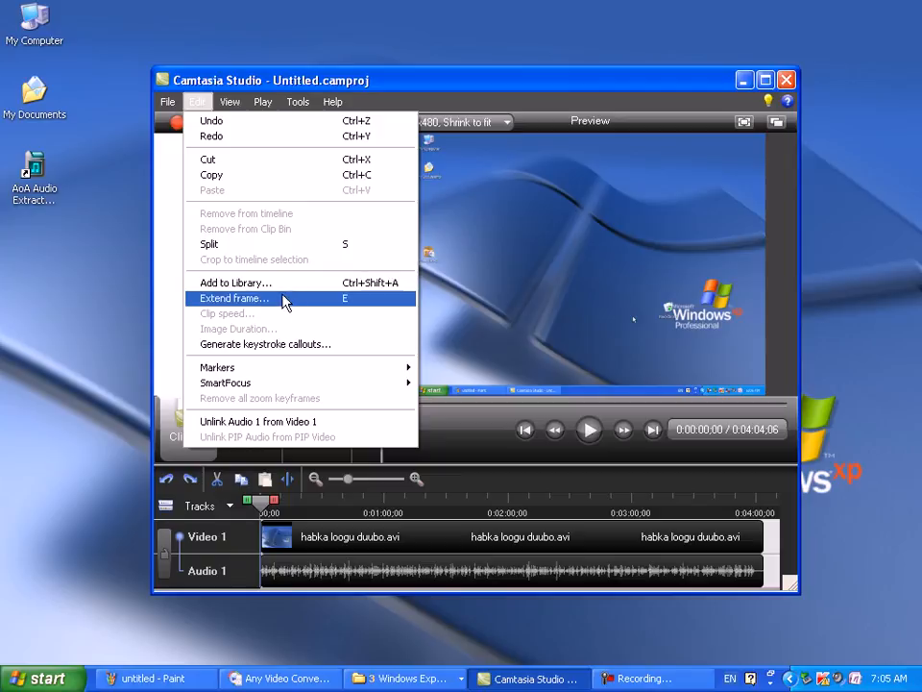
{"action": "mouse_move", "coordinate": [362, 366]}
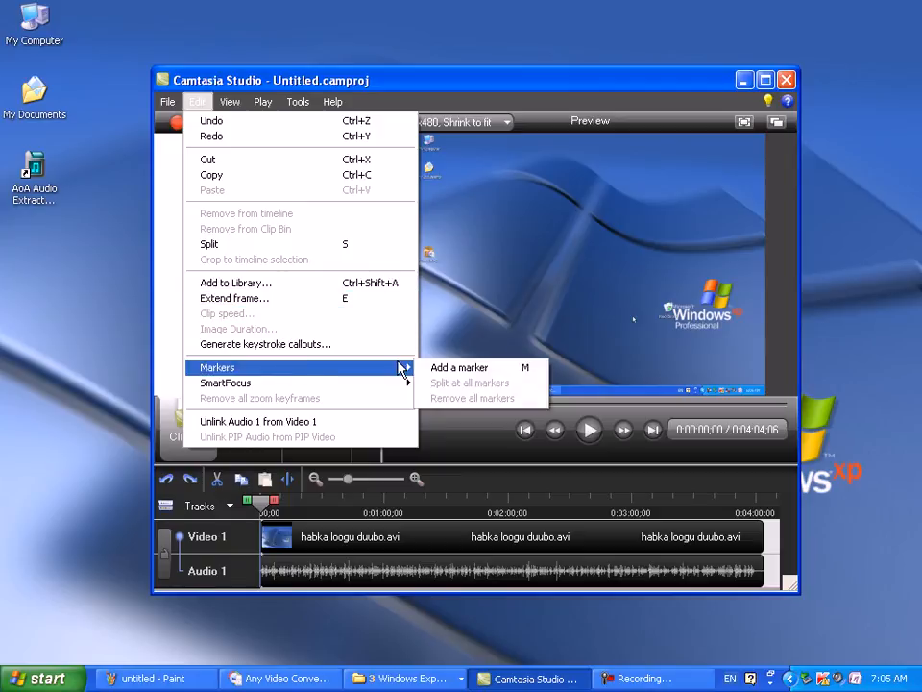
{"action": "left_click", "coordinate": [459, 367]}
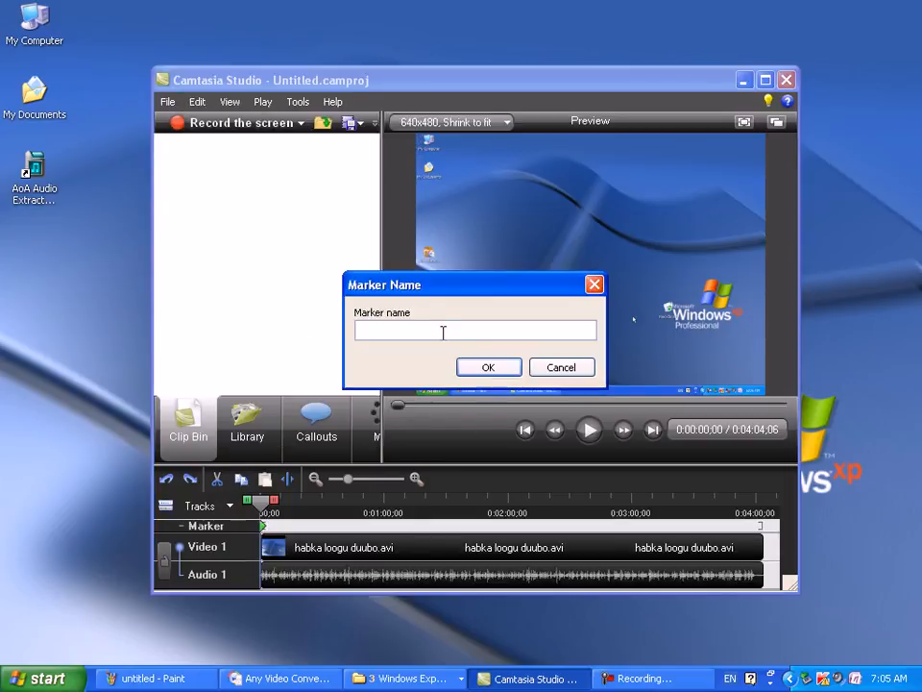
{"action": "left_click", "coordinate": [484, 369]}
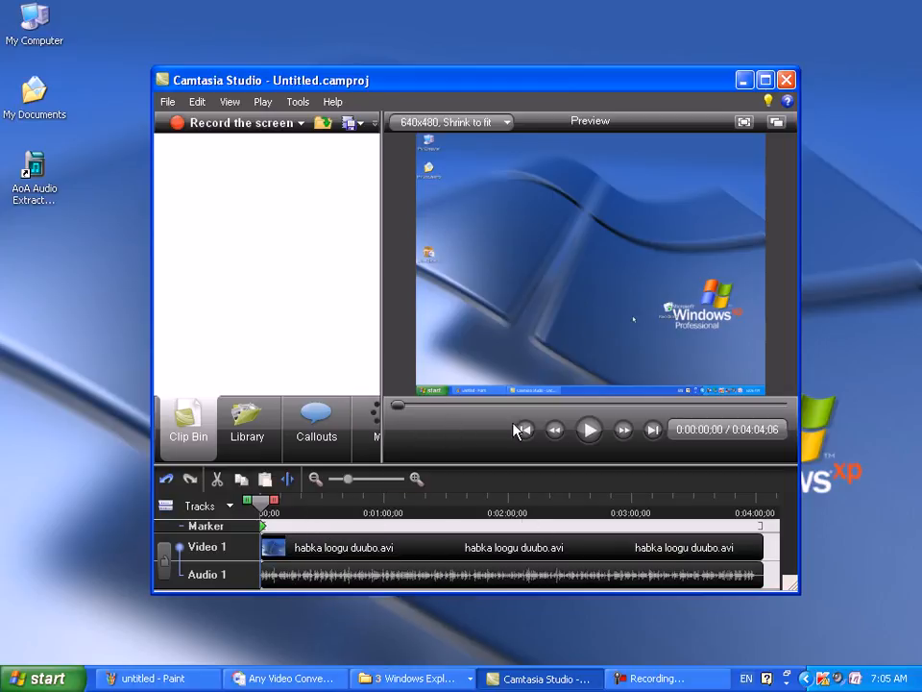
{"action": "left_click", "coordinate": [234, 102]}
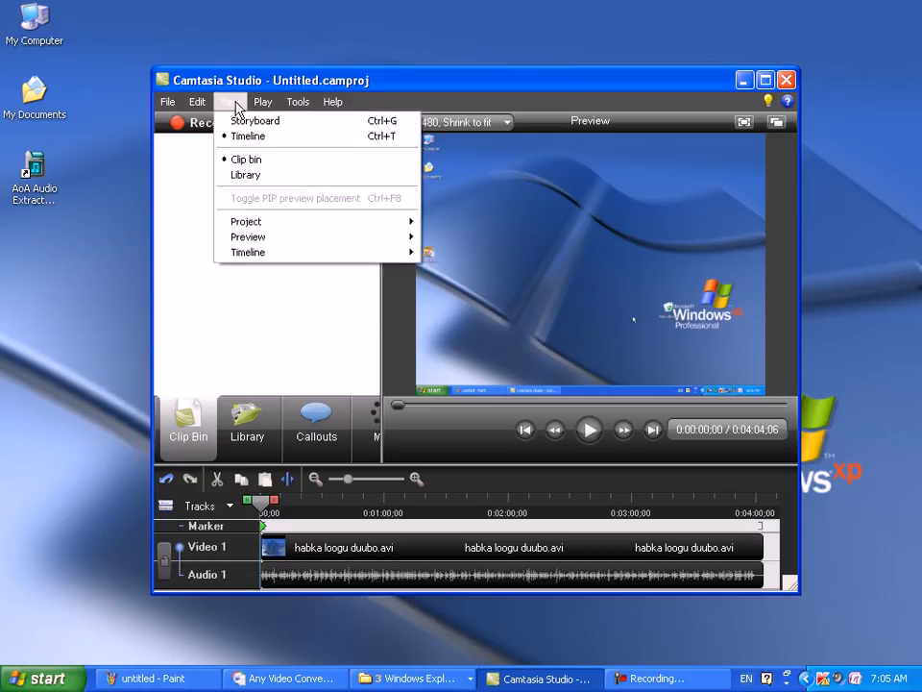
{"action": "mouse_move", "coordinate": [197, 102]}
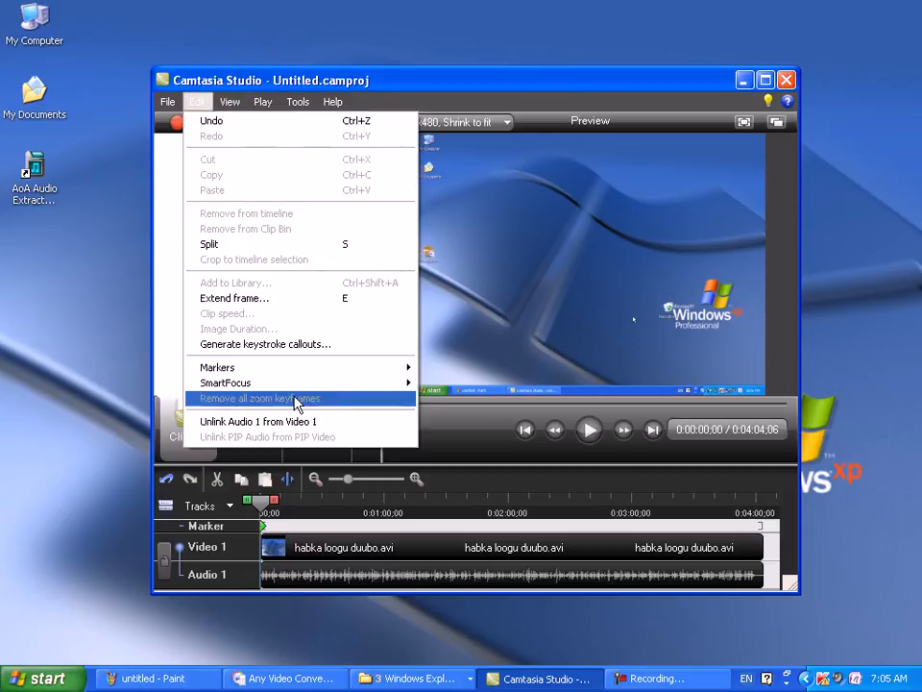
{"action": "mouse_move", "coordinate": [291, 392]}
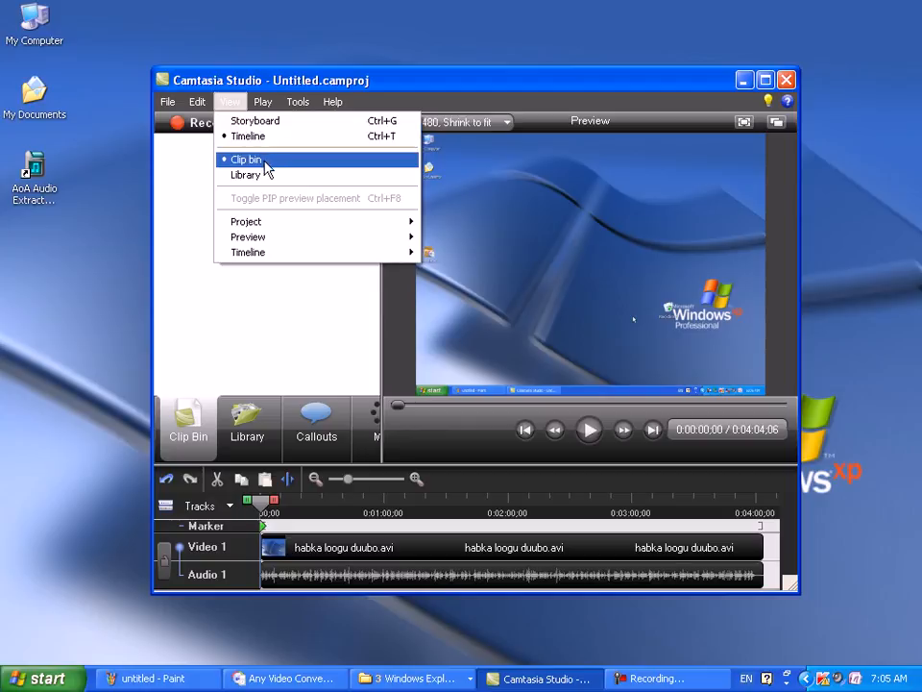
{"action": "mouse_move", "coordinate": [257, 100]}
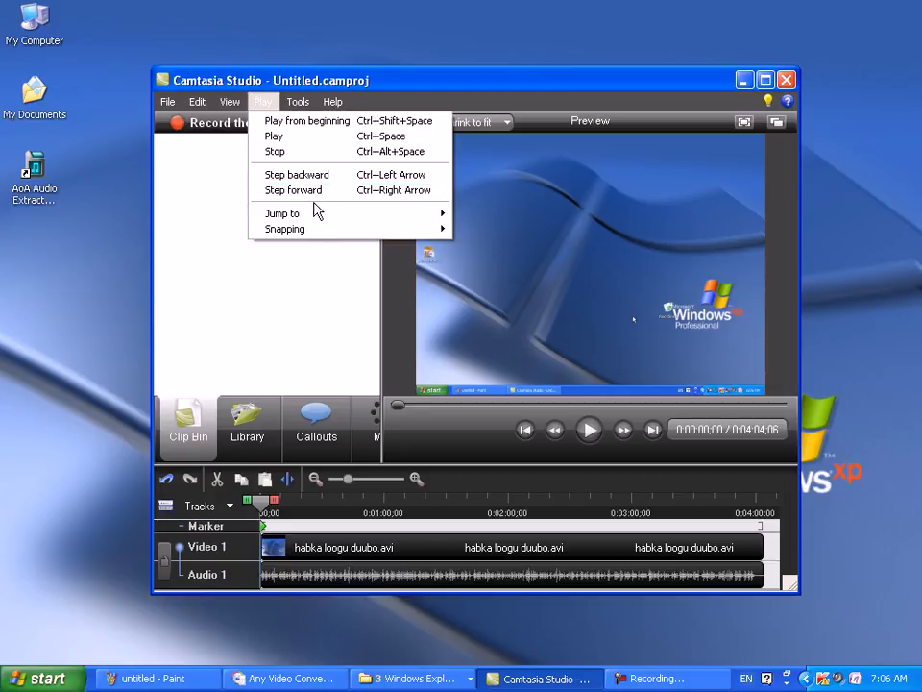
{"action": "mouse_move", "coordinate": [307, 218]}
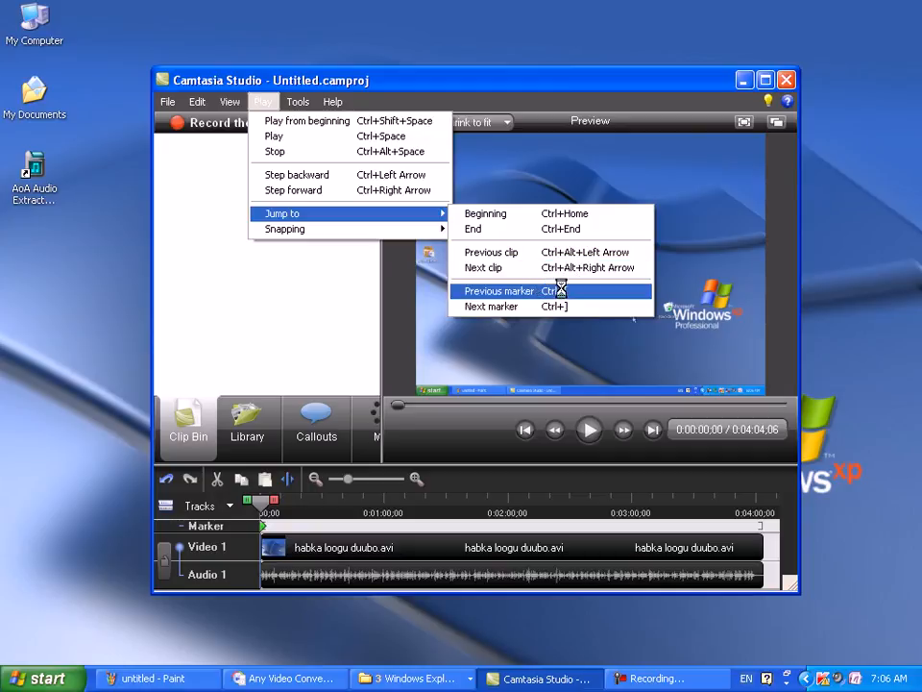
{"action": "mouse_move", "coordinate": [301, 103]}
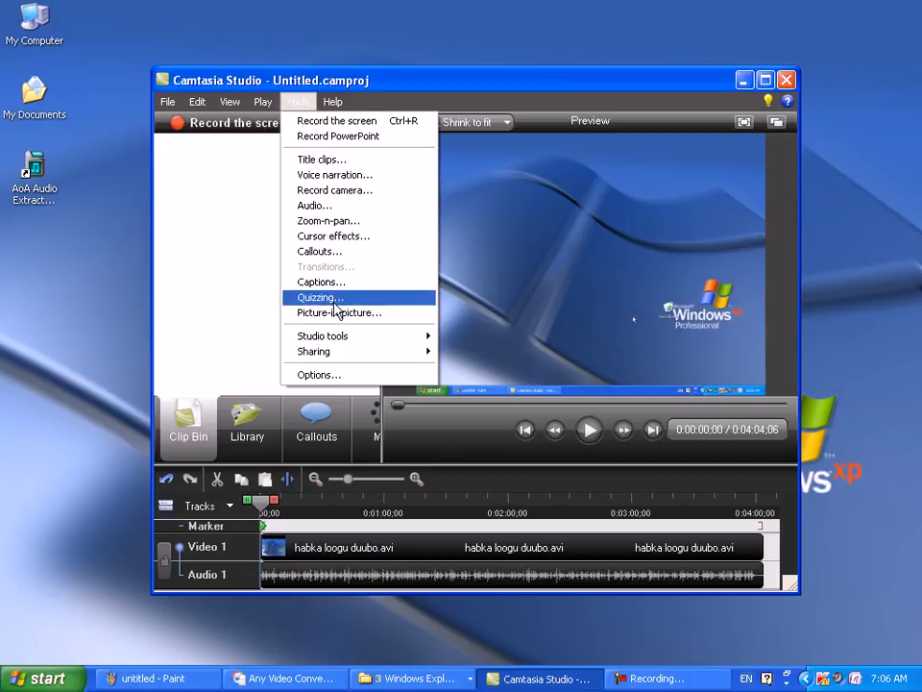
{"action": "left_click", "coordinate": [374, 427]}
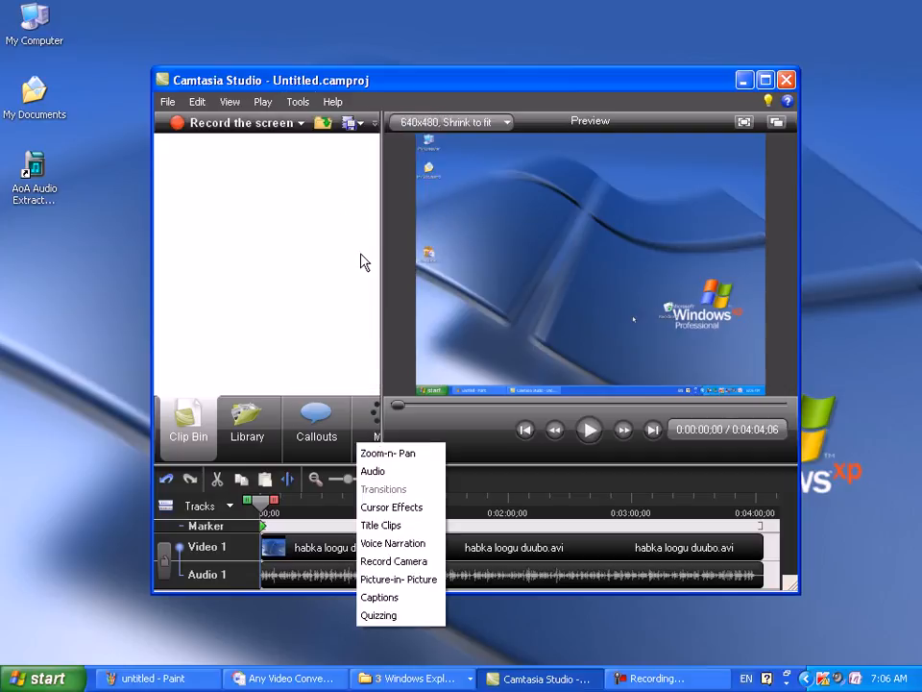
{"action": "left_click", "coordinate": [305, 102]}
{"action": "left_click", "coordinate": [308, 103]}
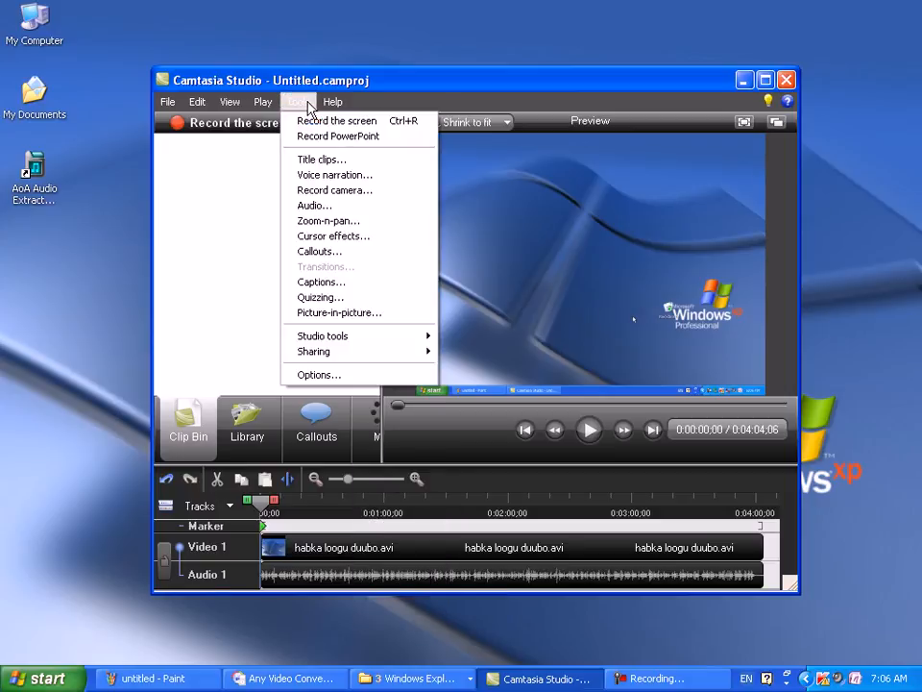
{"action": "left_click", "coordinate": [441, 444]}
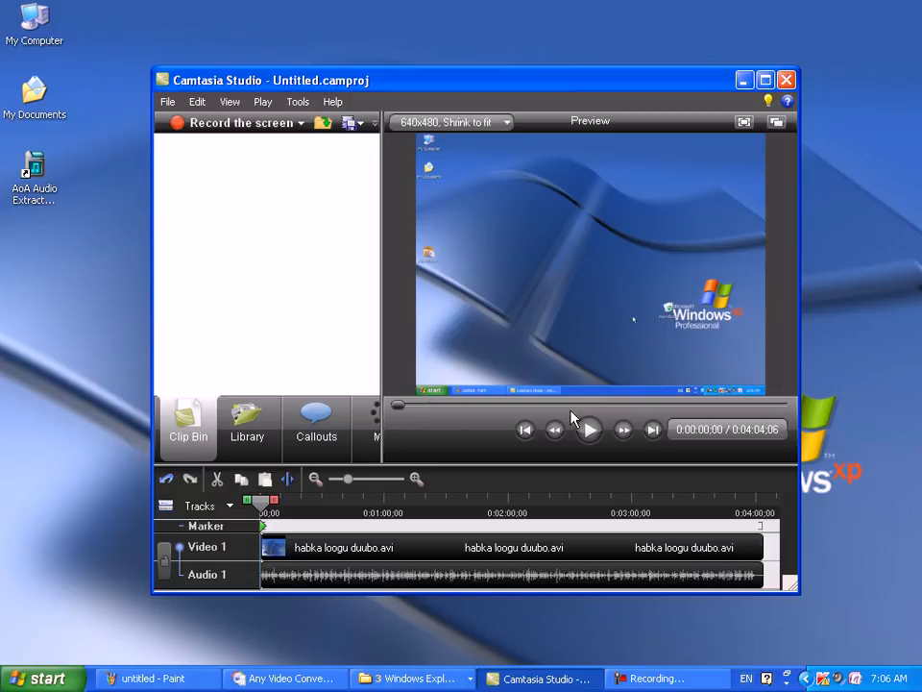
- Play the video in the preview, skip ahead slightly, and pause at about 0:00:14
{"action": "left_click", "coordinate": [590, 430]}
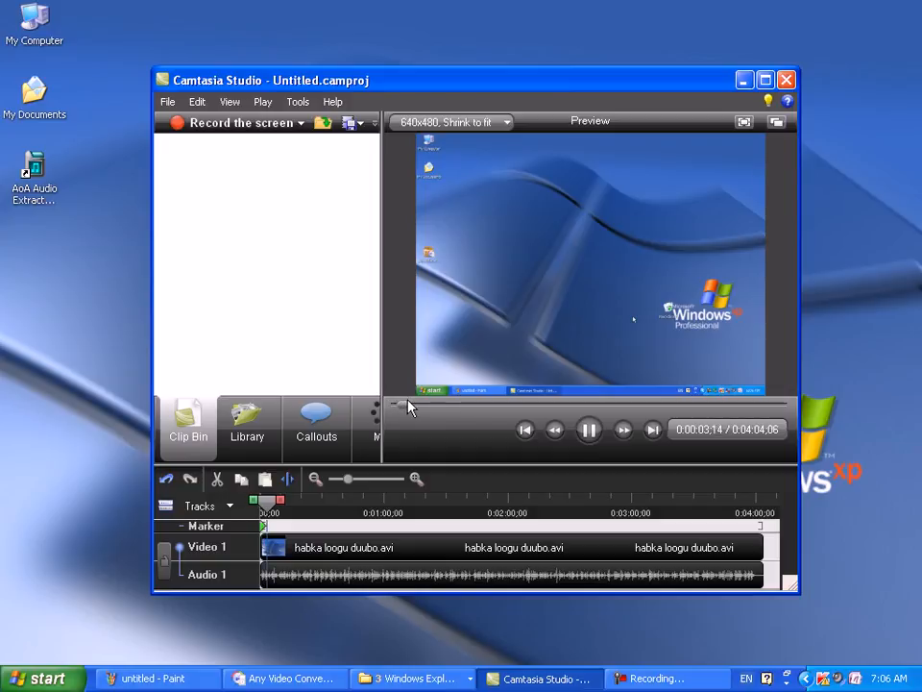
{"action": "left_click_drag", "start_coordinate": [411, 408], "coordinate": [418, 406]}
{"action": "left_click", "coordinate": [590, 431]}
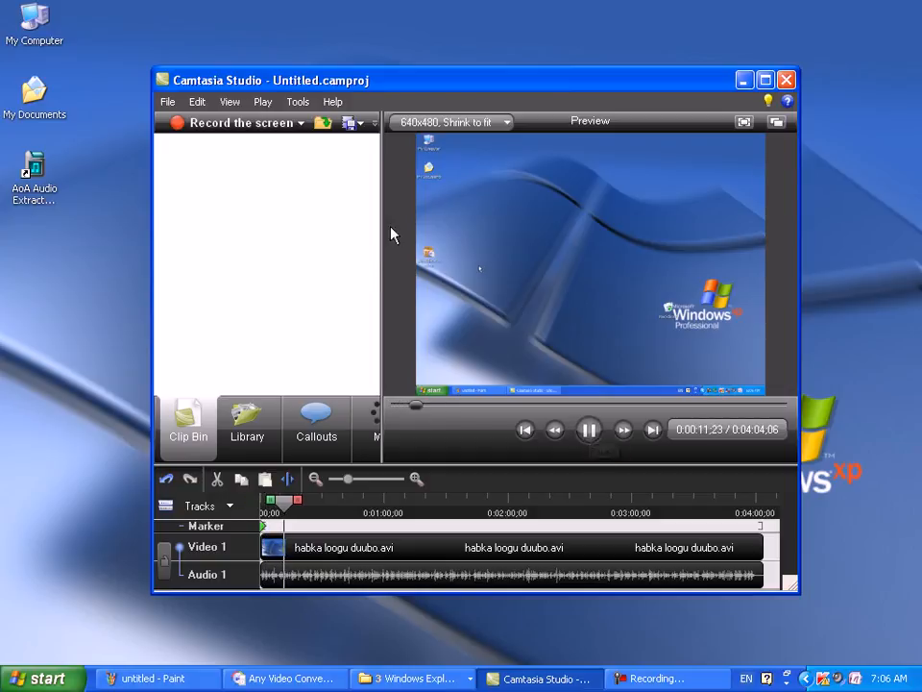
{"action": "left_click", "coordinate": [589, 434]}
- Open the Zoom-n-Pan editor for the current playhead position
{"action": "left_click", "coordinate": [372, 432]}
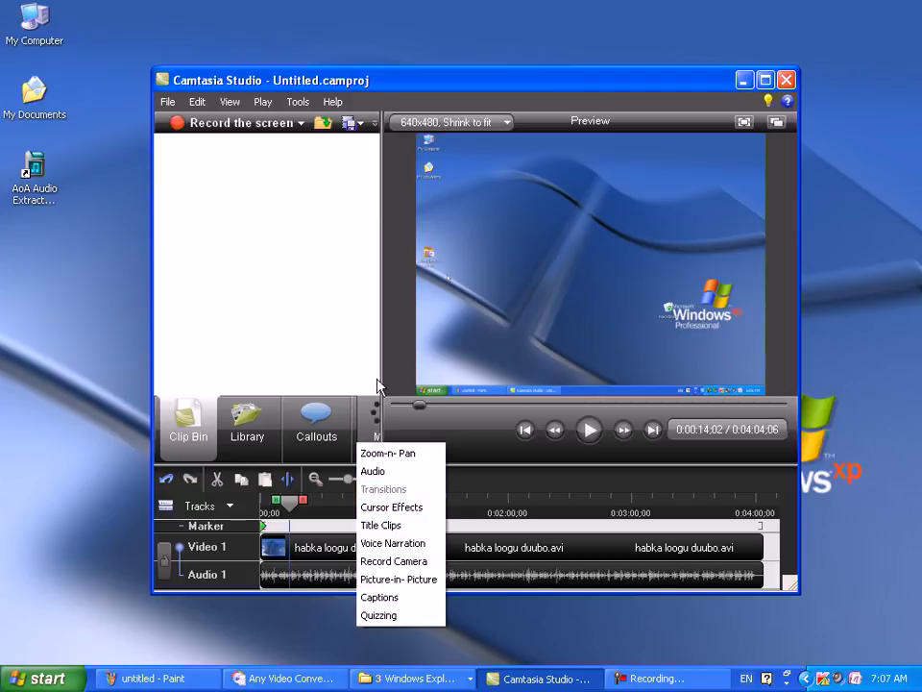
{"action": "left_click", "coordinate": [304, 100]}
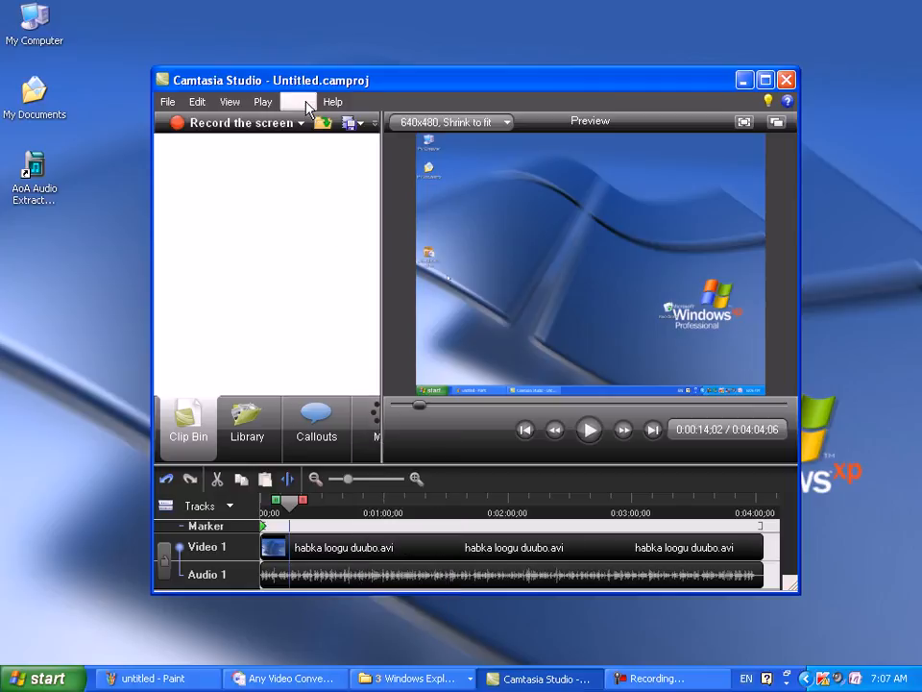
{"action": "left_click", "coordinate": [305, 100]}
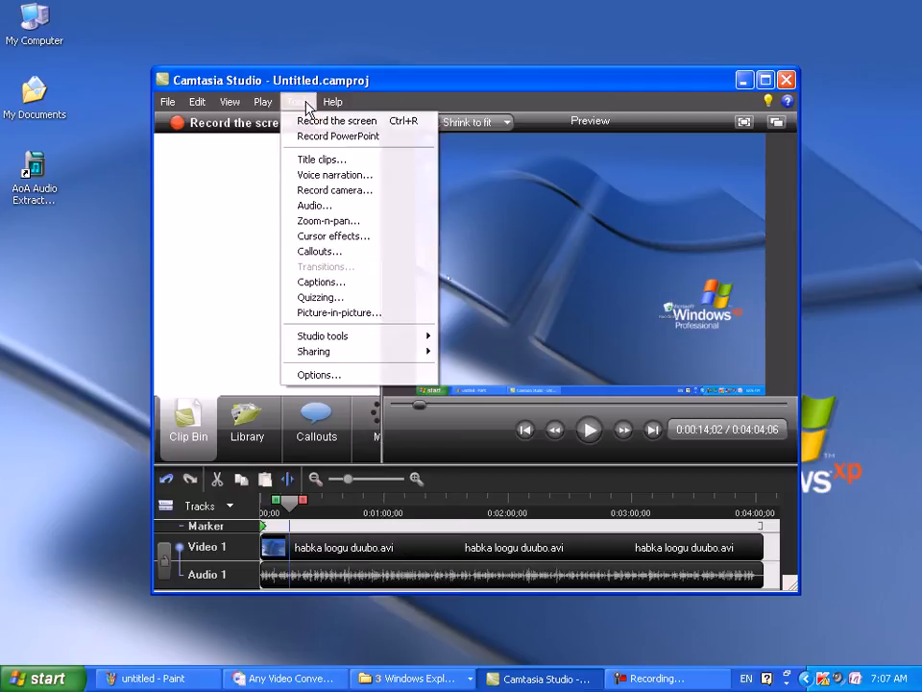
{"action": "left_click", "coordinate": [338, 222]}
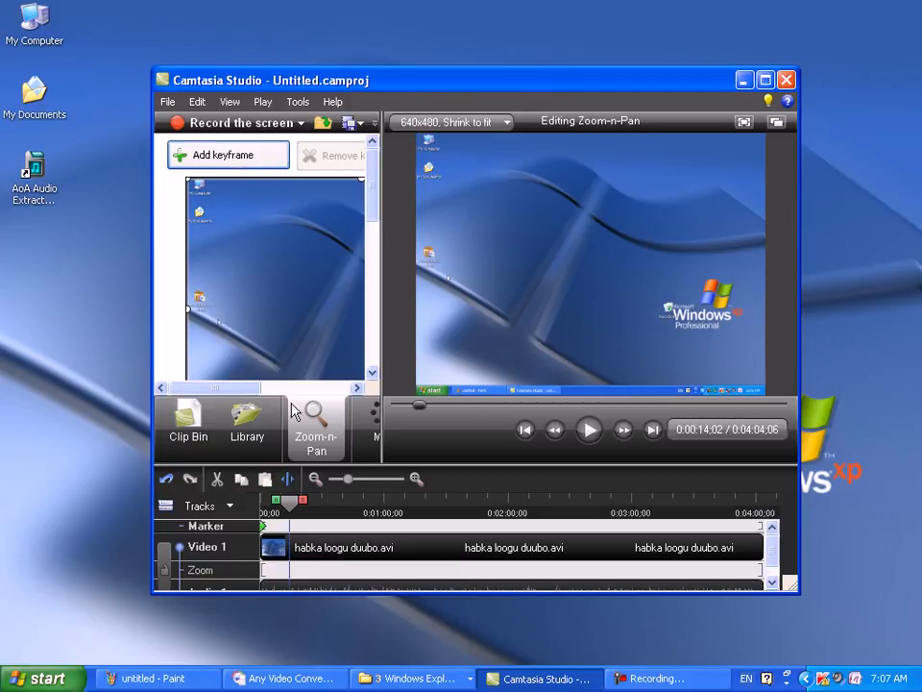
- Add a zoom keyframe at 0:00:14 by shrinking the zoom frame and placing it around the any-video-converter icon and the area beside it
{"action": "left_click_drag", "start_coordinate": [243, 398], "coordinate": [264, 395]}
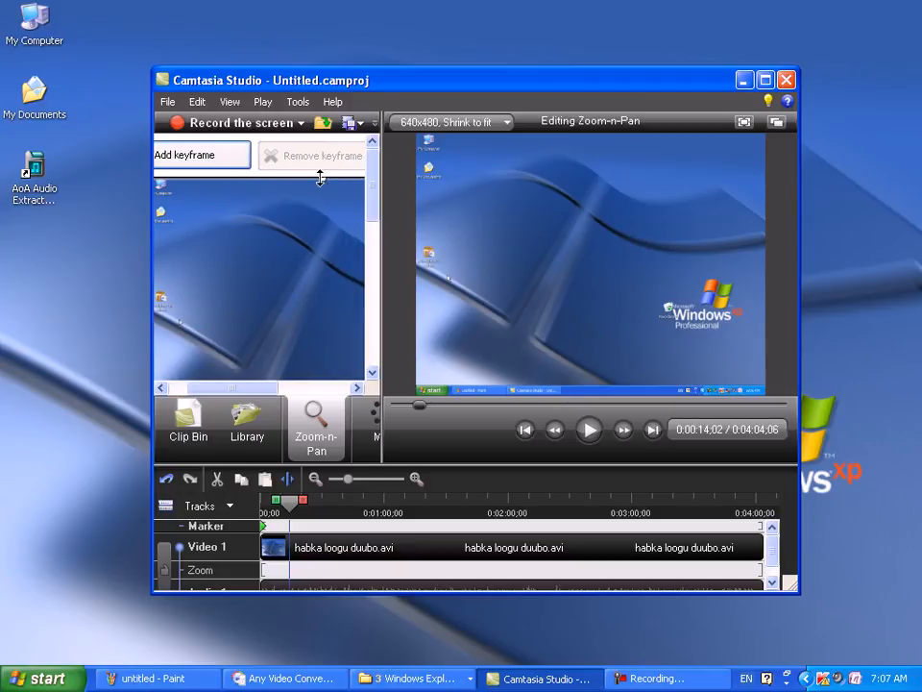
{"action": "left_click_drag", "start_coordinate": [319, 178], "coordinate": [175, 289]}
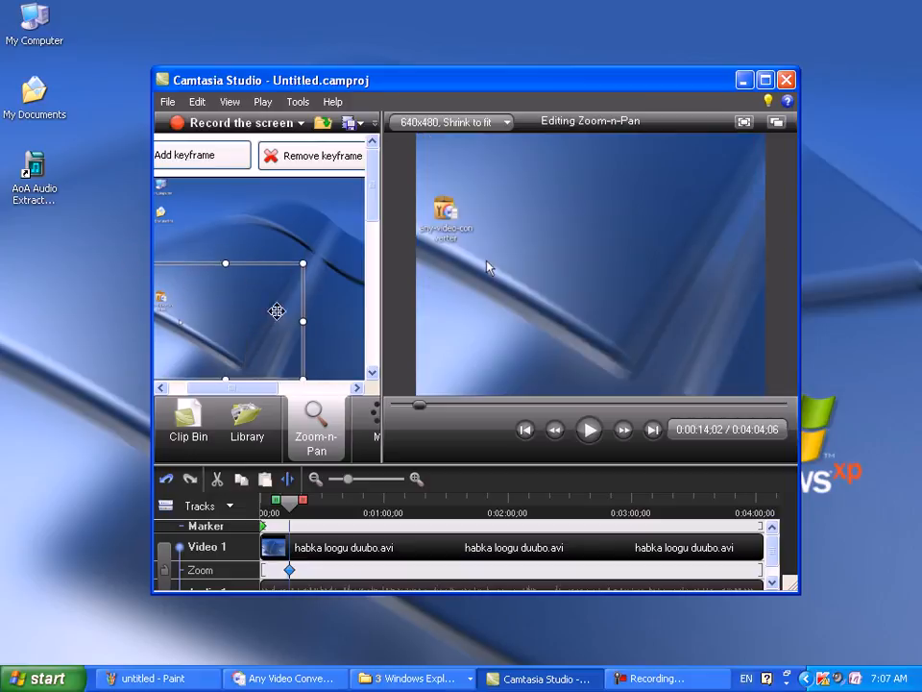
{"action": "left_click_drag", "start_coordinate": [265, 326], "coordinate": [148, 299]}
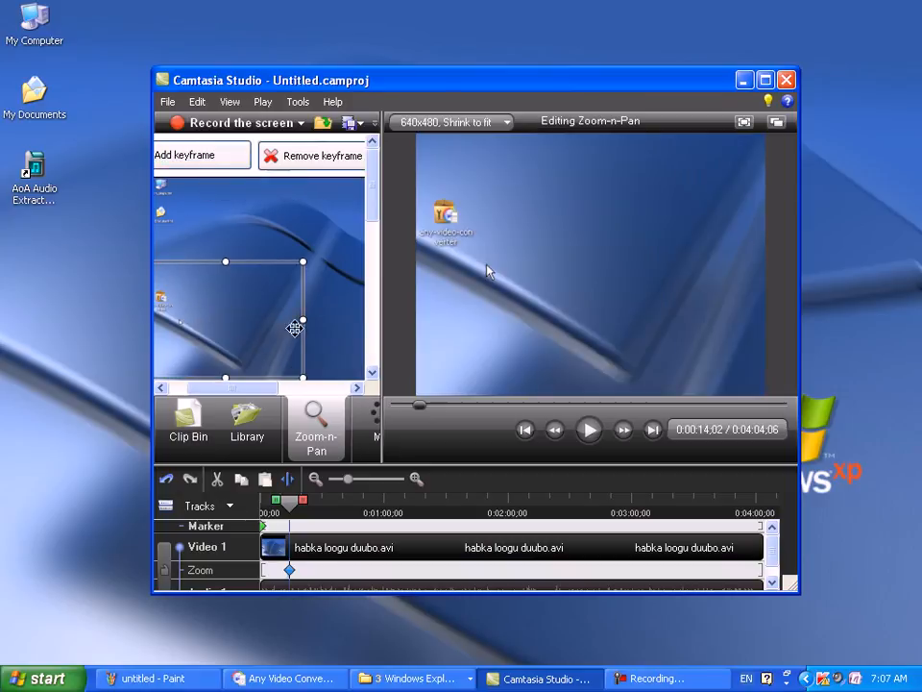
- Try to add another zoom keyframe at the same playhead position
{"action": "left_click", "coordinate": [206, 154]}
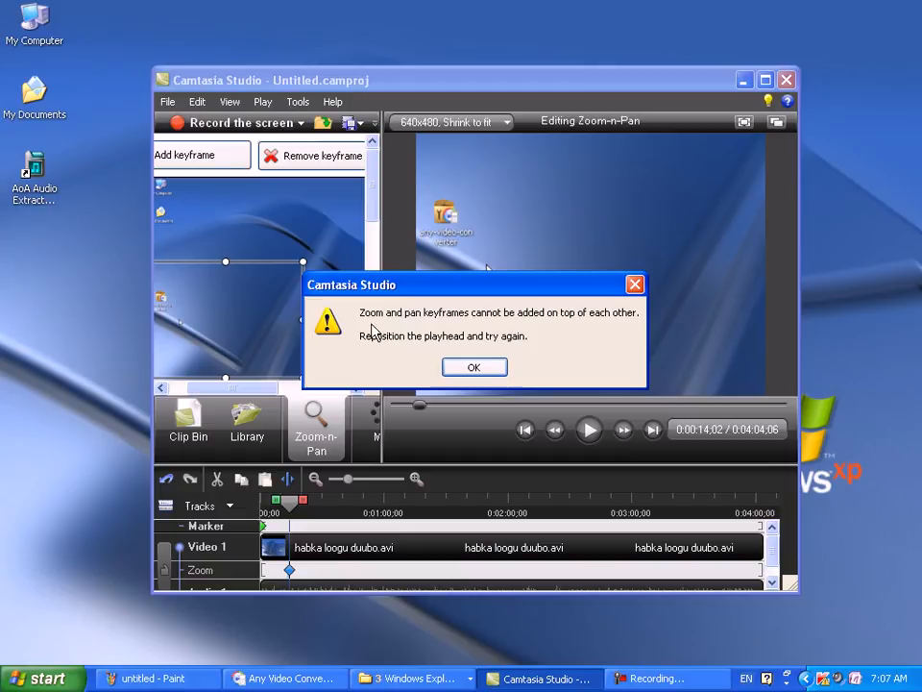
{"action": "left_click", "coordinate": [491, 366]}
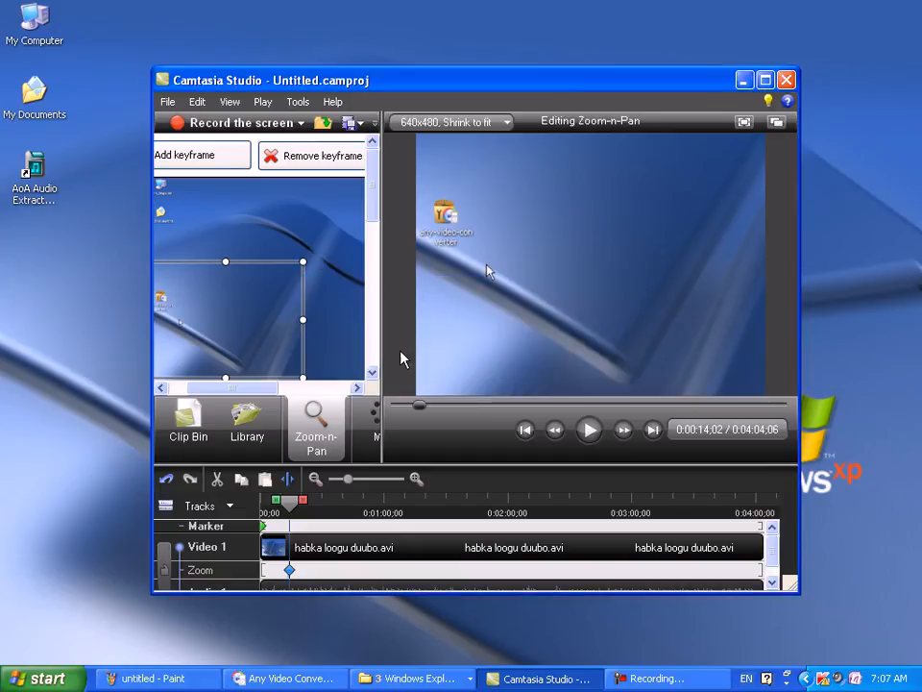
- Move the playhead back to about 0:00:08 and play the preview to check the zoom effect
{"action": "left_click_drag", "start_coordinate": [421, 404], "coordinate": [413, 407]}
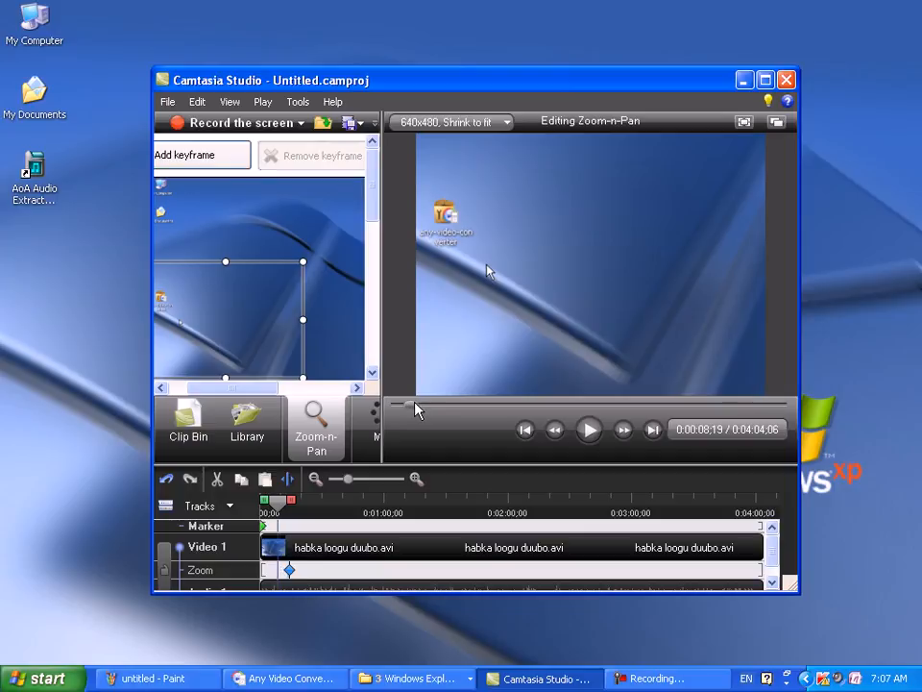
{"action": "left_click", "coordinate": [592, 438]}
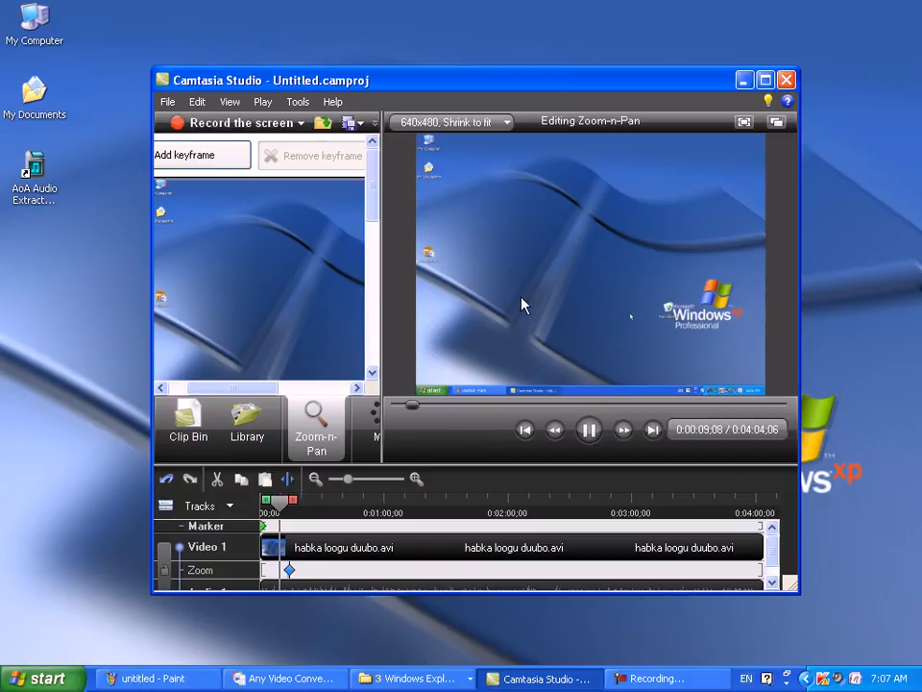
- Watch the zoom effect in a full-screen preview and return to the editor
{"action": "left_click", "coordinate": [747, 122]}
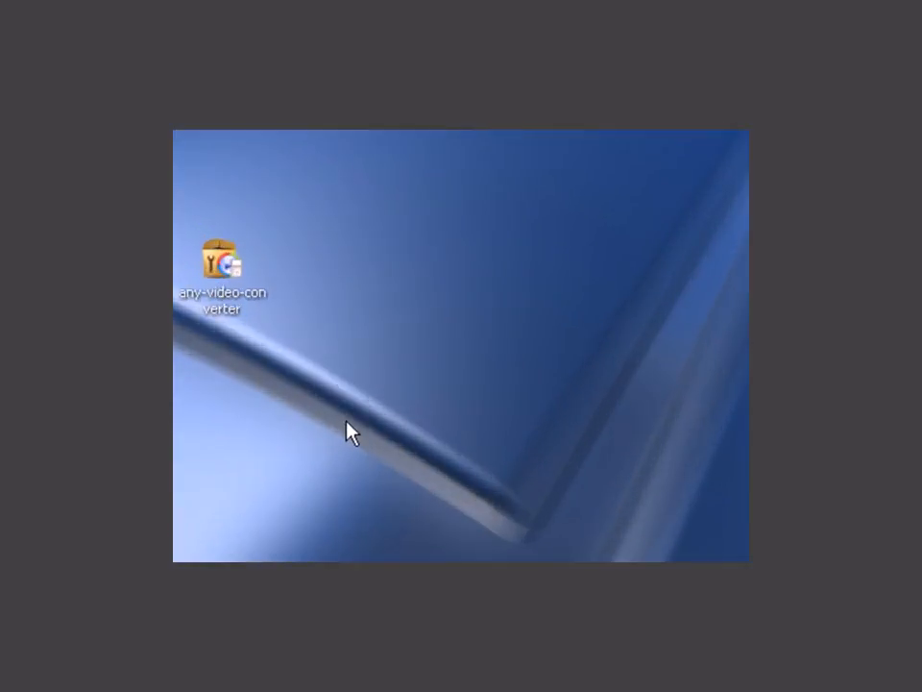
{"action": "key", "text": "Escape"}
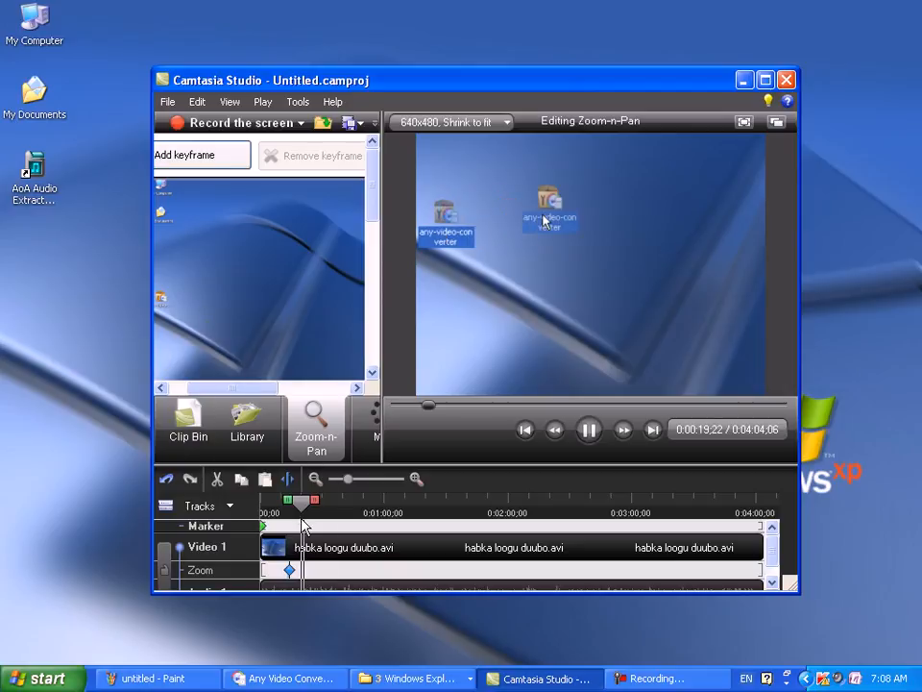
- Add a zoom keyframe at about 0:00:59 by shifting the zoom frame slightly up and right around the any-video-converter icon
{"action": "left_click_drag", "start_coordinate": [303, 501], "coordinate": [389, 507]}
{"action": "left_click_drag", "start_coordinate": [256, 333], "coordinate": [268, 317]}
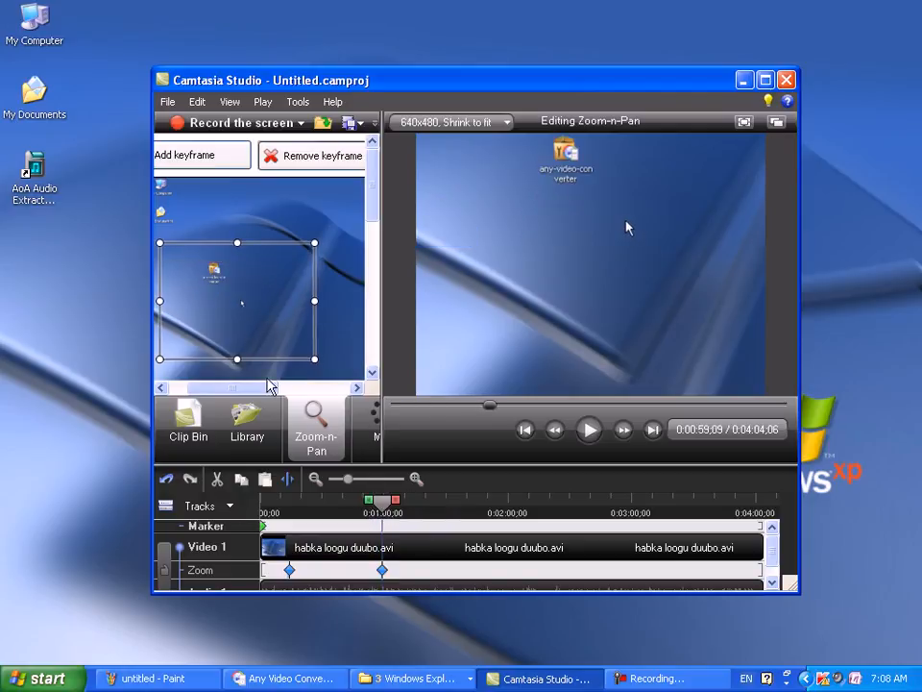
{"action": "left_click_drag", "start_coordinate": [257, 390], "coordinate": [249, 390]}
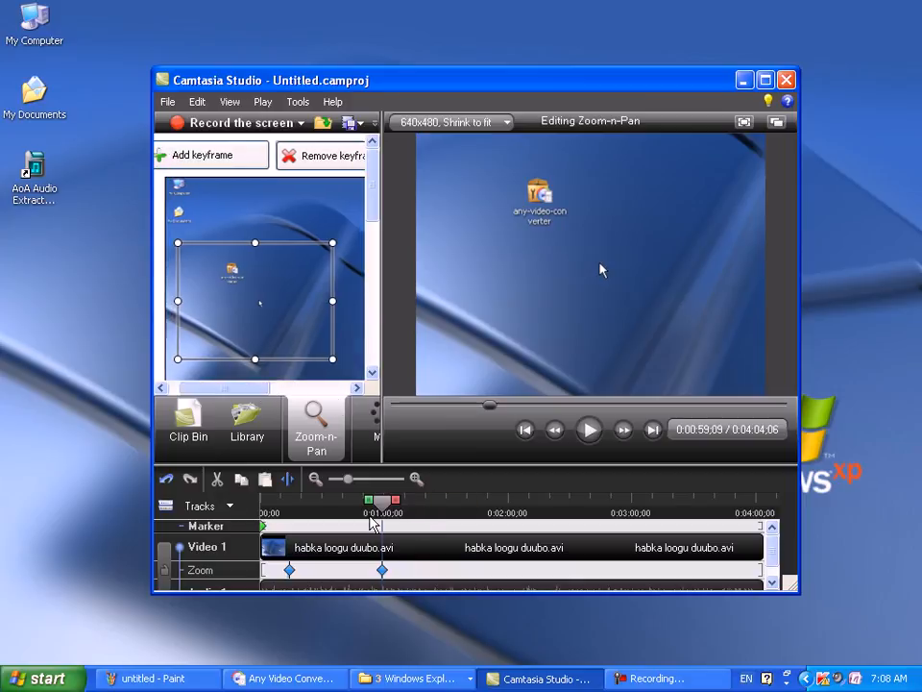
- Add a zoom-out keyframe at about 0:01:02 by enlarging the zoom frame to cover the whole recorded desktop
{"action": "left_click_drag", "start_coordinate": [393, 502], "coordinate": [403, 506]}
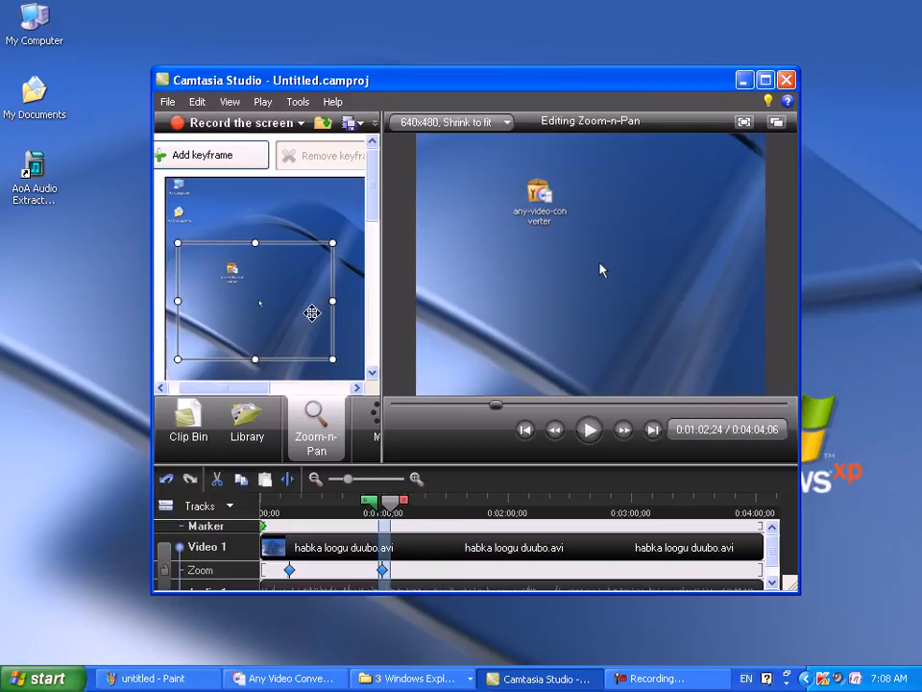
{"action": "left_click_drag", "start_coordinate": [254, 238], "coordinate": [237, 99]}
{"action": "left_click_drag", "start_coordinate": [287, 357], "coordinate": [297, 403]}
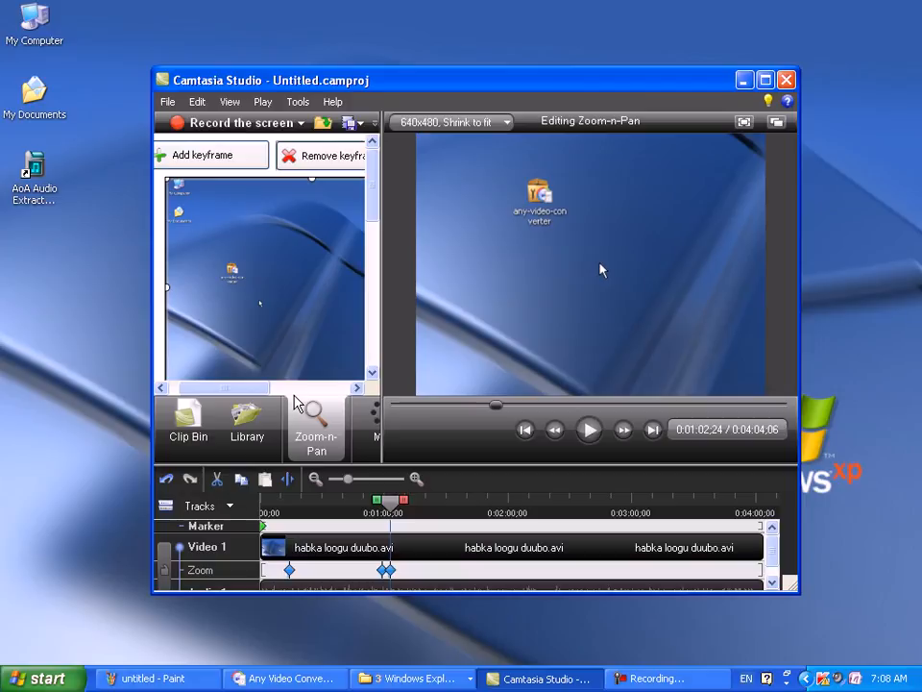
- Play the preview from about 0:00:53 and from about 0:01:16 to check the zoom changes
{"action": "left_click", "coordinate": [483, 406]}
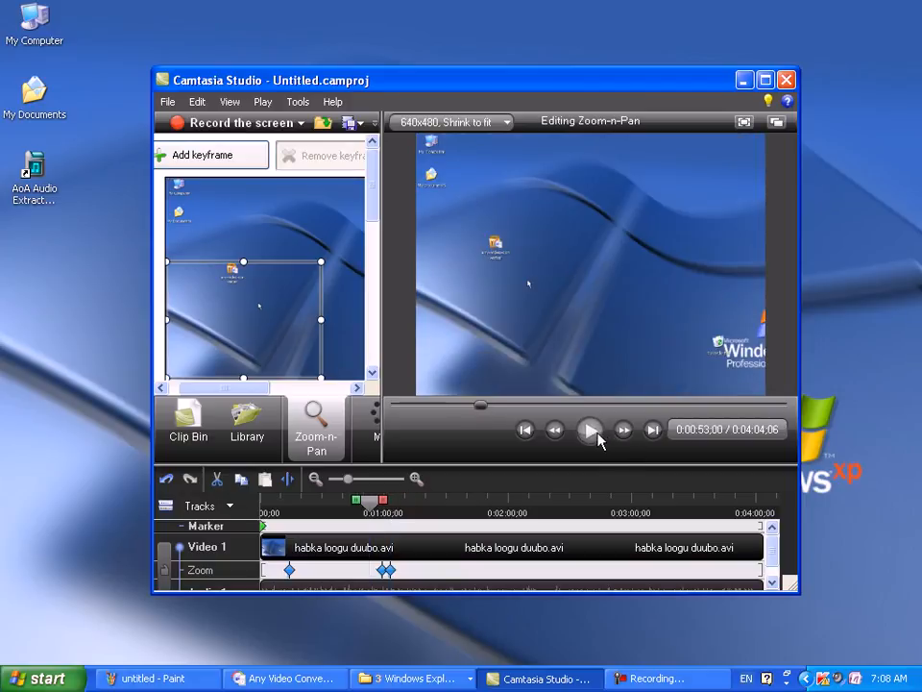
{"action": "left_click", "coordinate": [592, 430]}
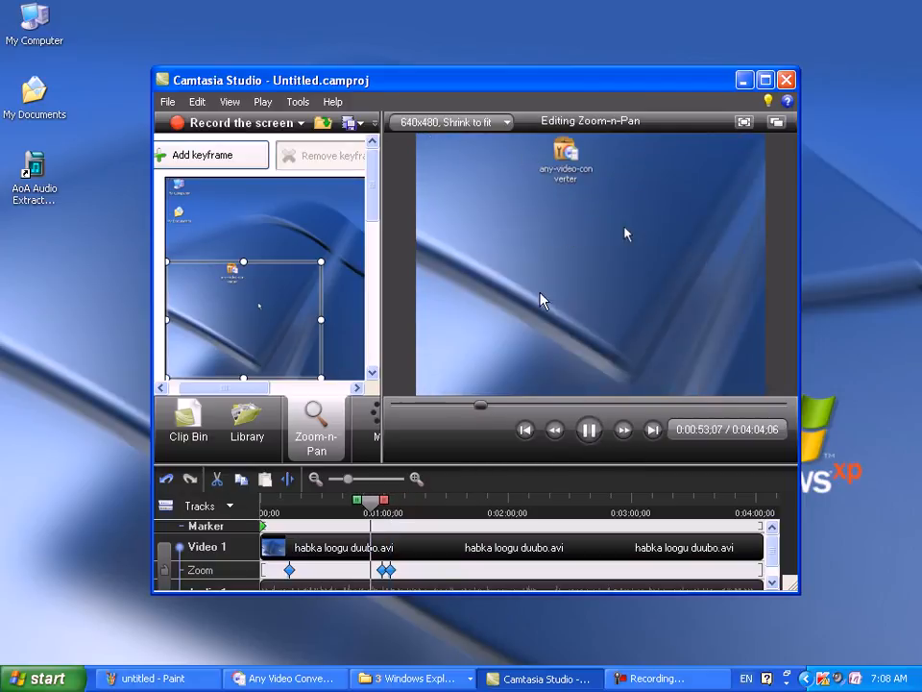
{"action": "left_click", "coordinate": [494, 407]}
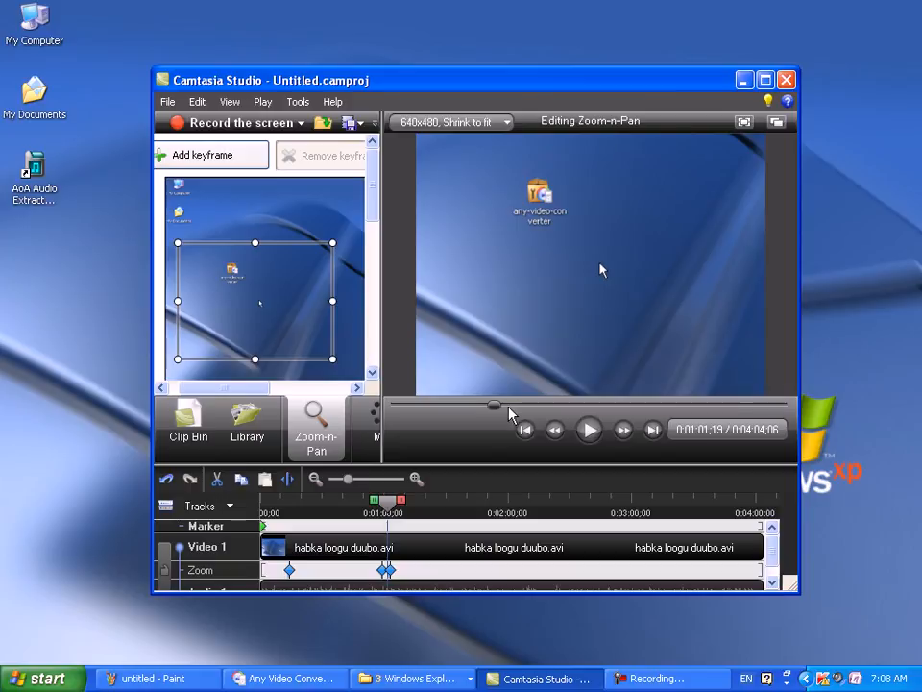
{"action": "left_click", "coordinate": [518, 405]}
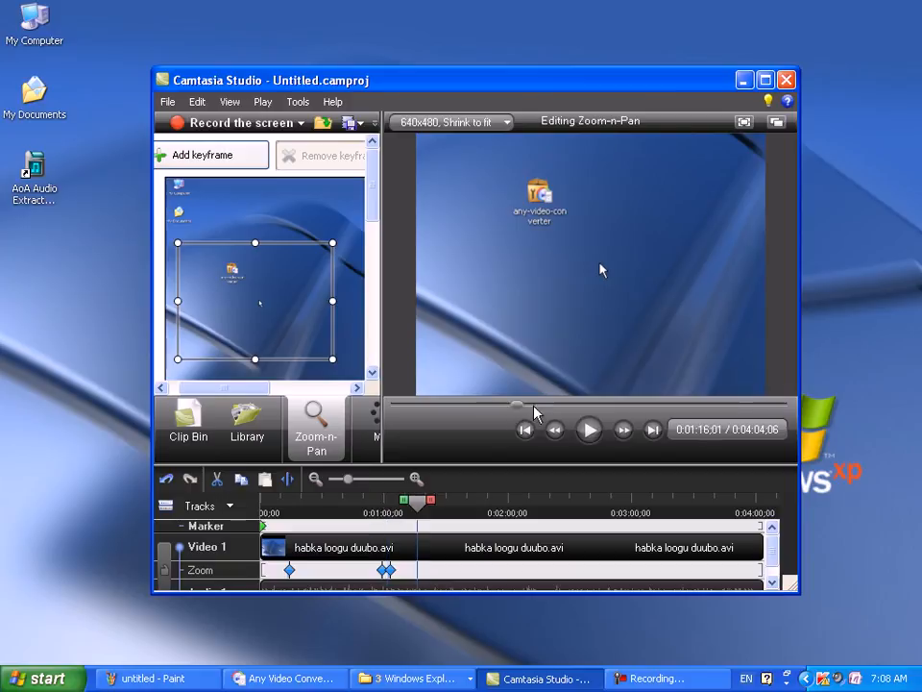
{"action": "left_click", "coordinate": [586, 434]}
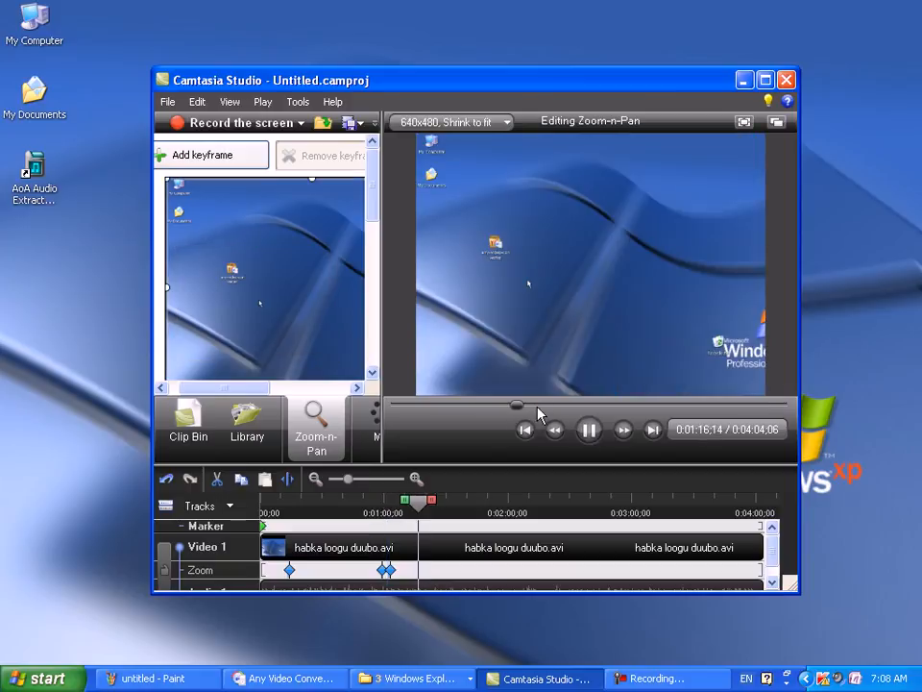
{"action": "left_click", "coordinate": [587, 430]}
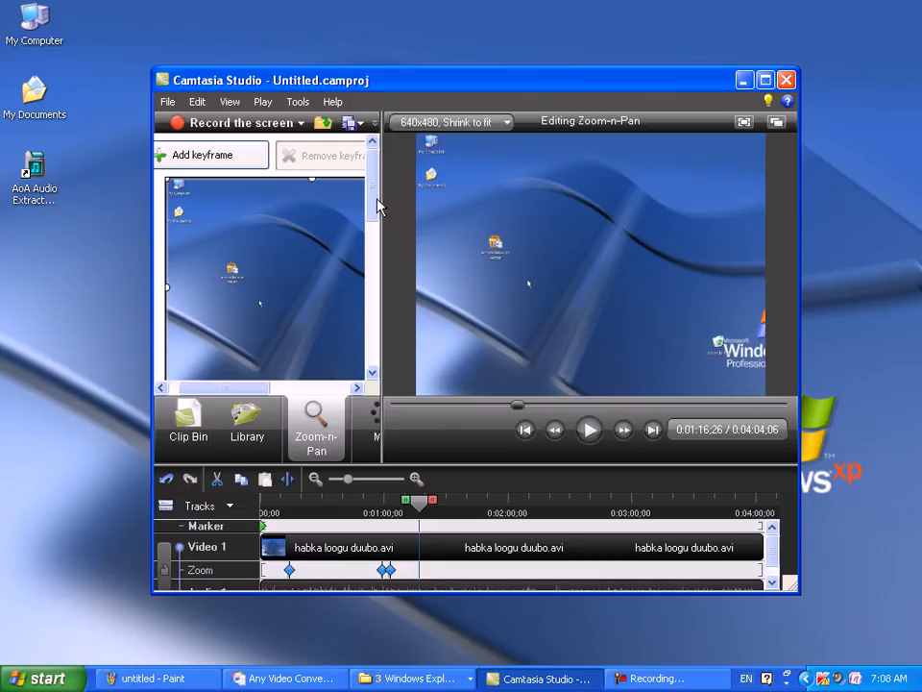
- Add a blank title clip to the project
{"action": "left_click", "coordinate": [296, 102]}
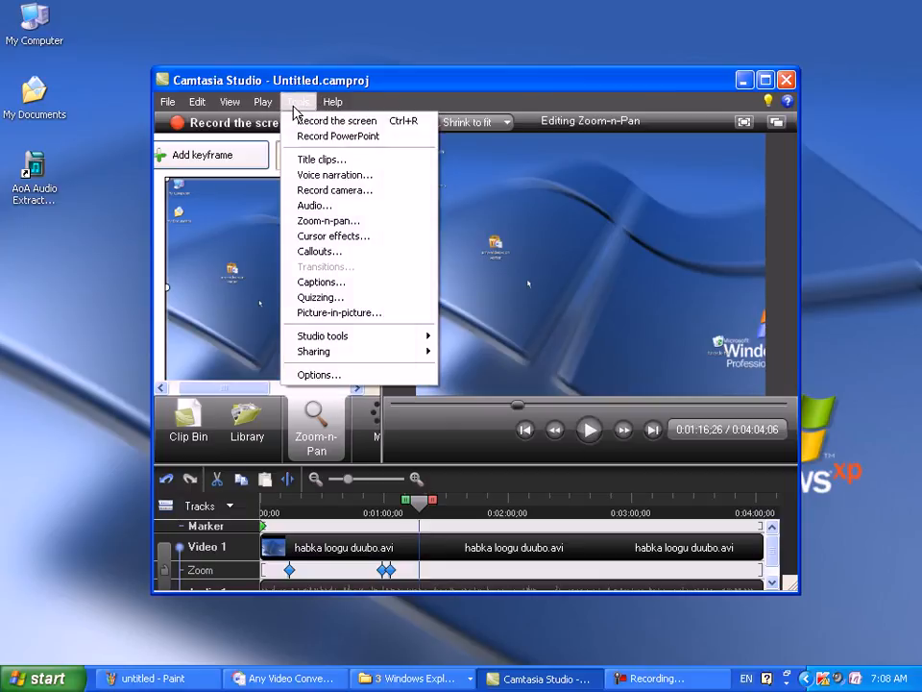
{"action": "left_click", "coordinate": [350, 165]}
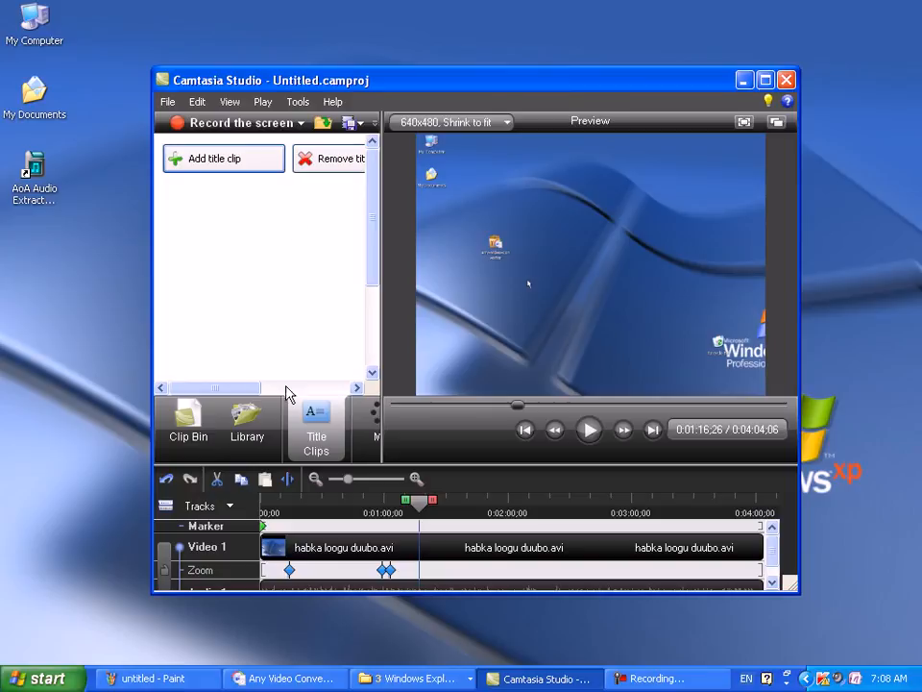
{"action": "left_click", "coordinate": [224, 161]}
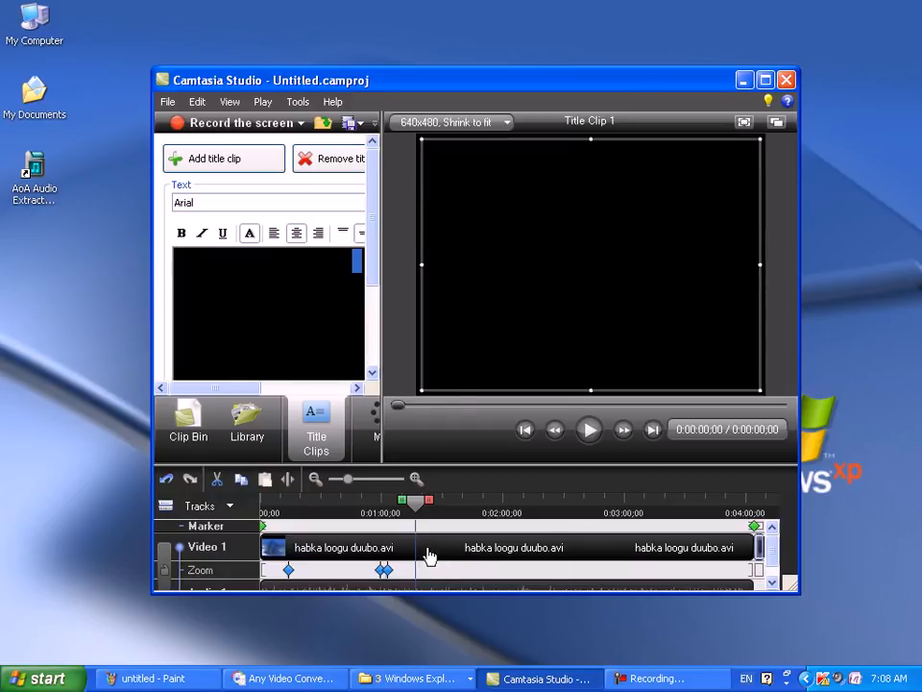
- Move the playhead to the start of the timeline and remove the blank title clip from the Clip Bin
{"action": "left_click", "coordinate": [415, 503]}
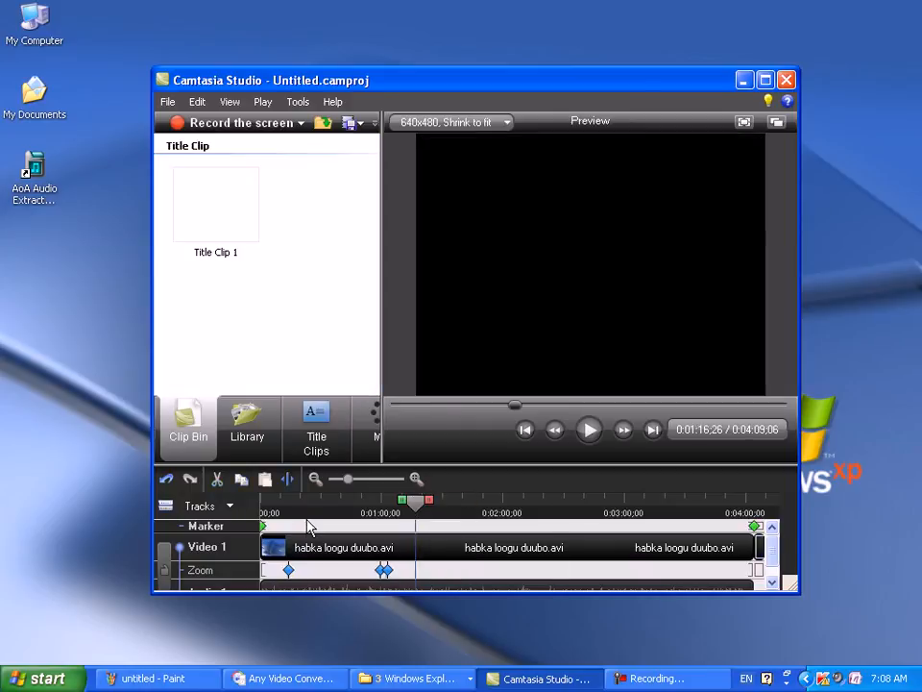
{"action": "left_click_drag", "start_coordinate": [416, 501], "coordinate": [254, 538]}
{"action": "left_click", "coordinate": [220, 220]}
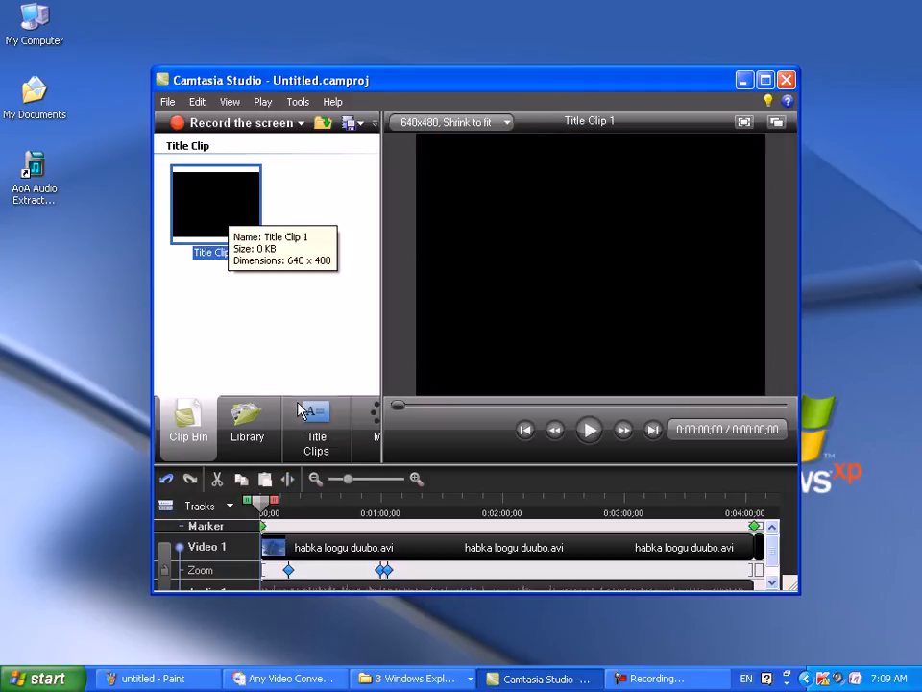
{"action": "right_click", "coordinate": [227, 234]}
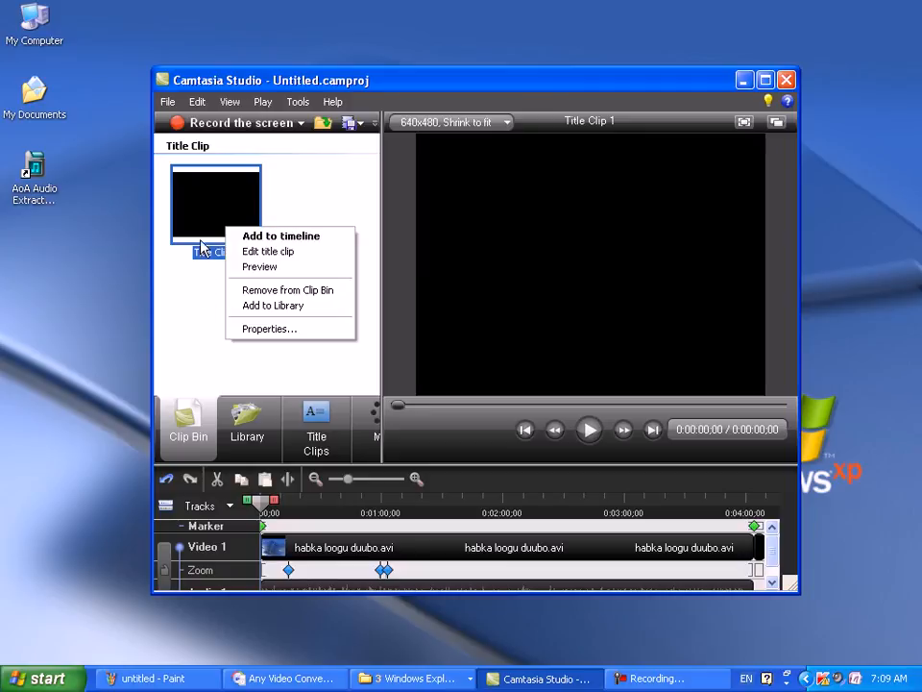
{"action": "left_click", "coordinate": [269, 292]}
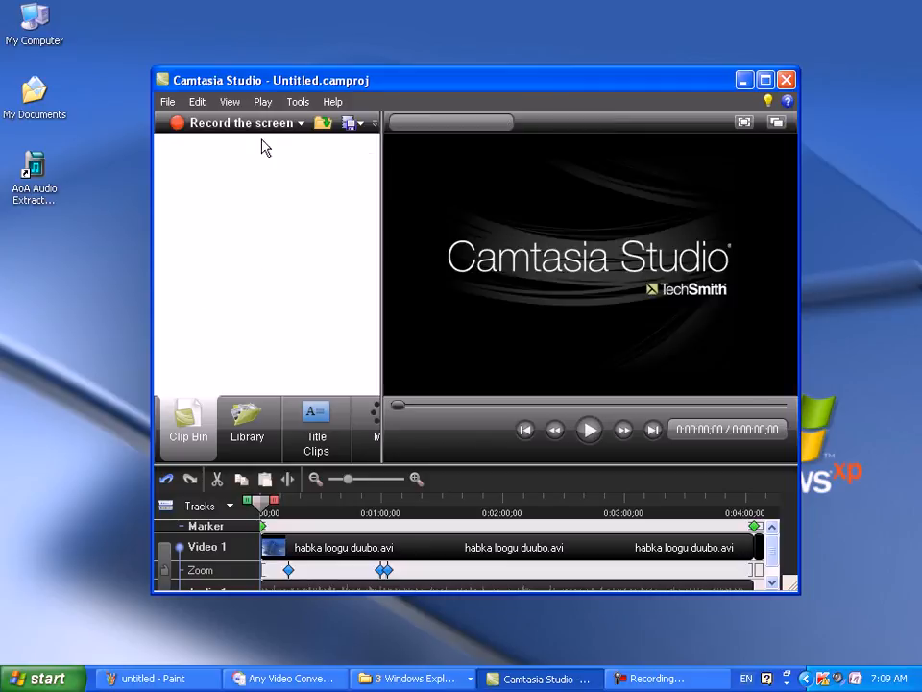
- Add a title clip at the start of the timeline with the text "kani"
{"action": "left_click", "coordinate": [231, 102]}
{"action": "mouse_move", "coordinate": [295, 104]}
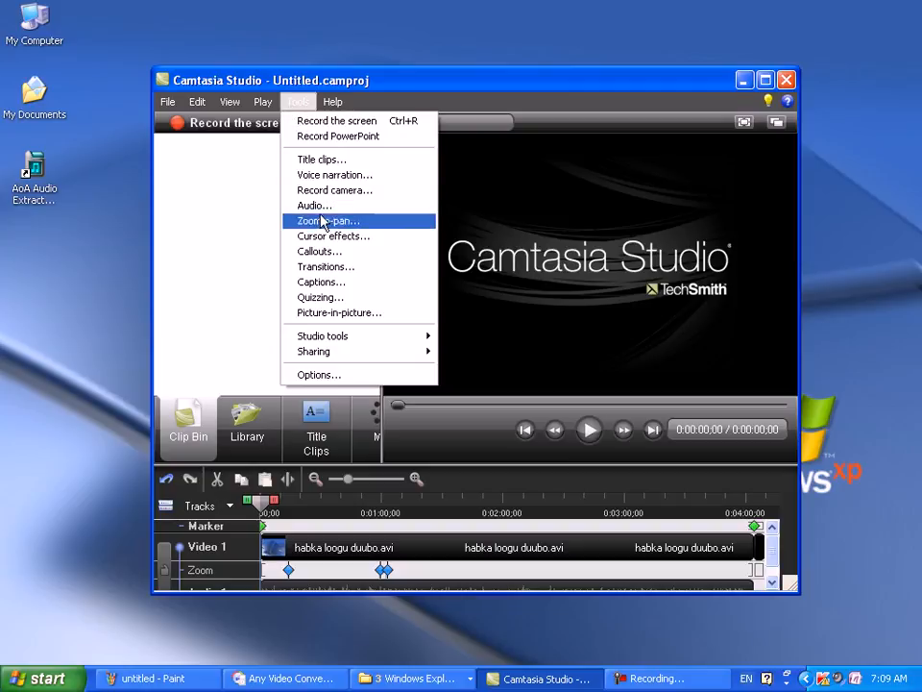
{"action": "left_click", "coordinate": [322, 159]}
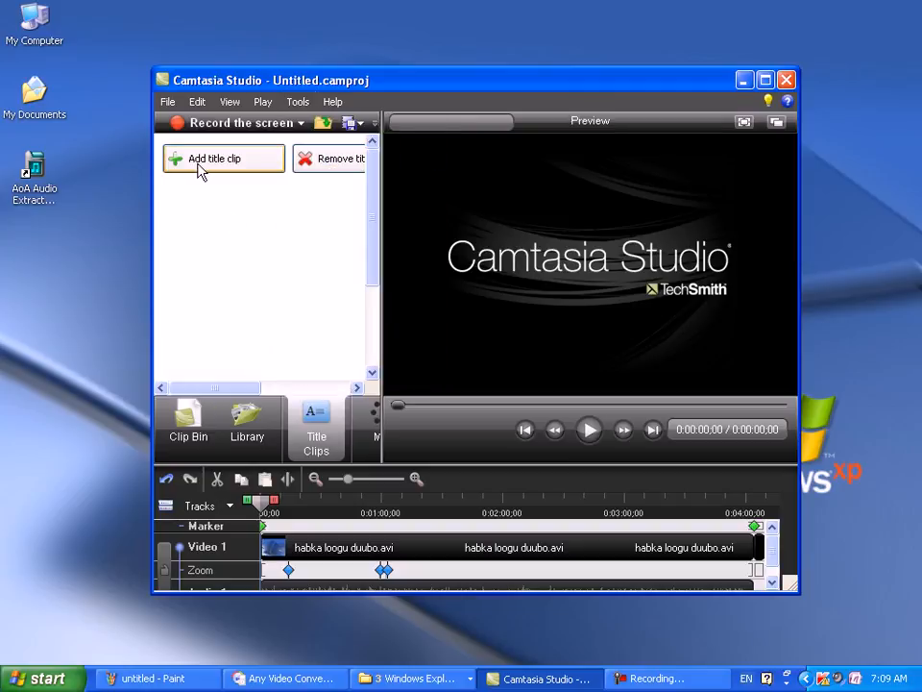
{"action": "left_click", "coordinate": [199, 165]}
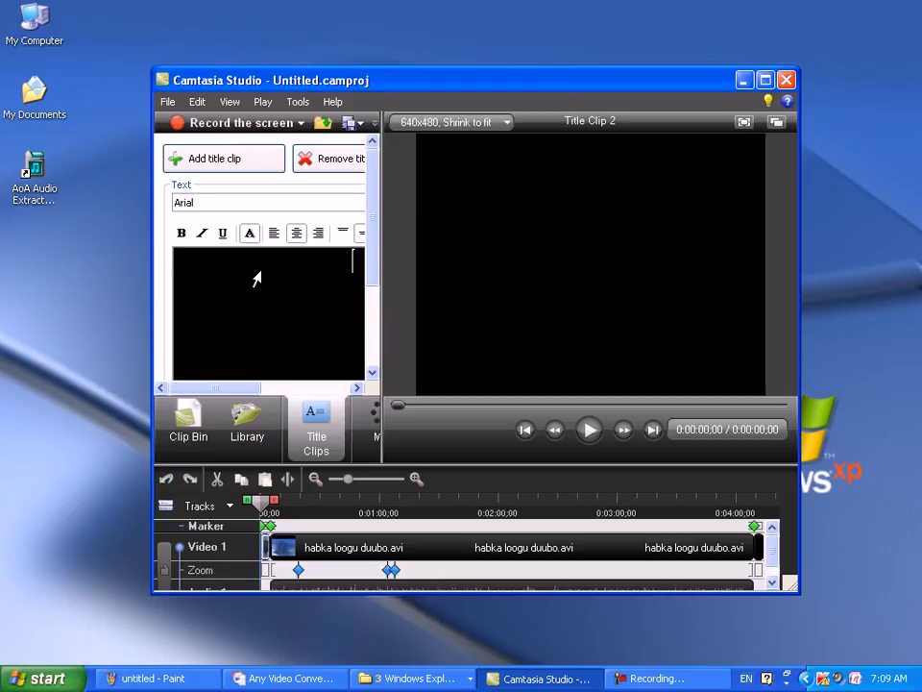
{"action": "type", "text": "kani"}
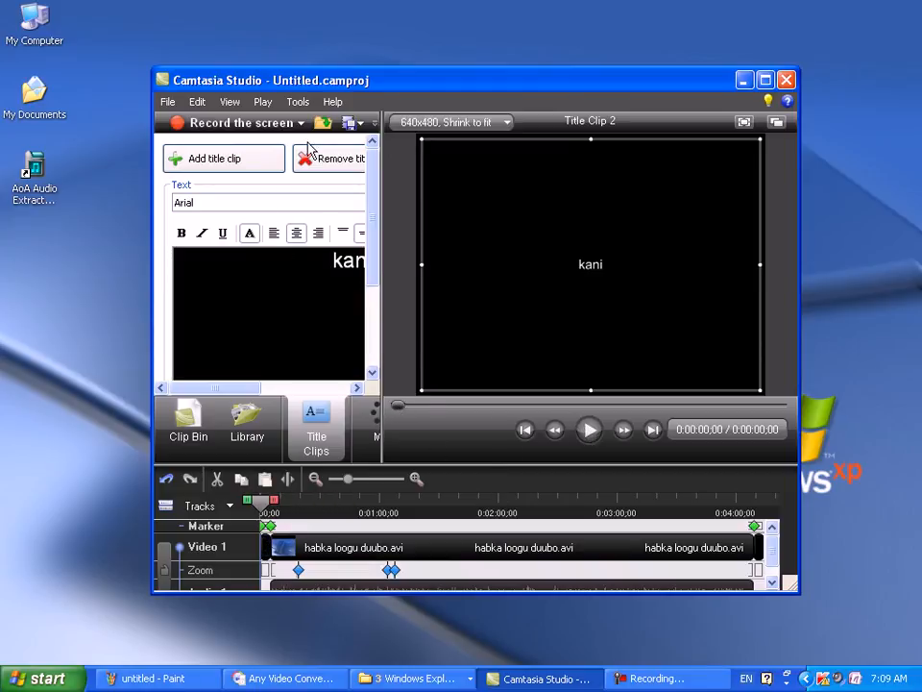
- Add another title clip at the start of the timeline and browse the fonts available for its text
{"action": "left_click", "coordinate": [257, 158]}
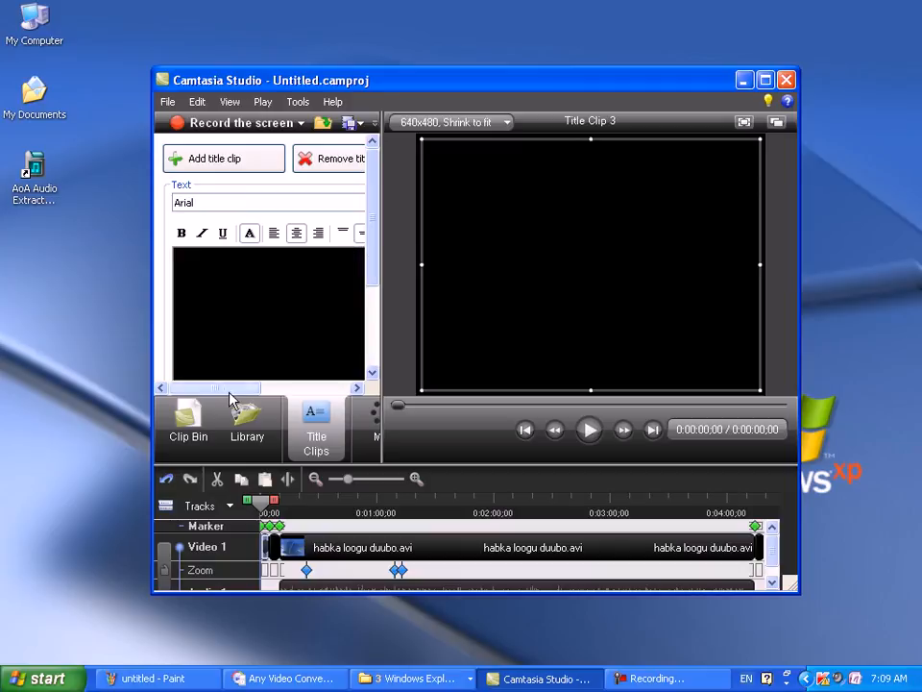
{"action": "left_click", "coordinate": [202, 203]}
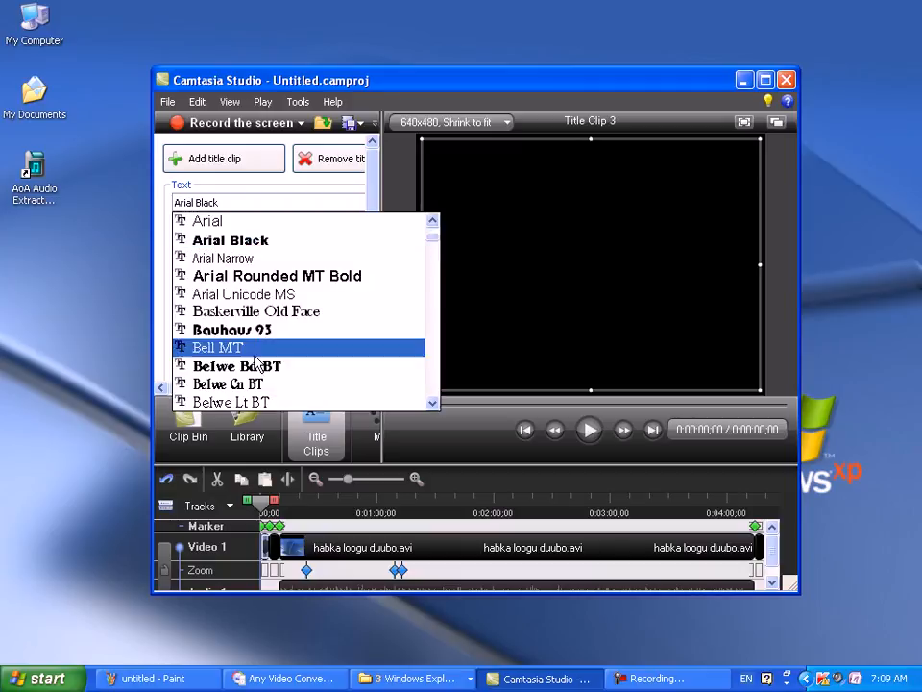
{"action": "left_click", "coordinate": [288, 198]}
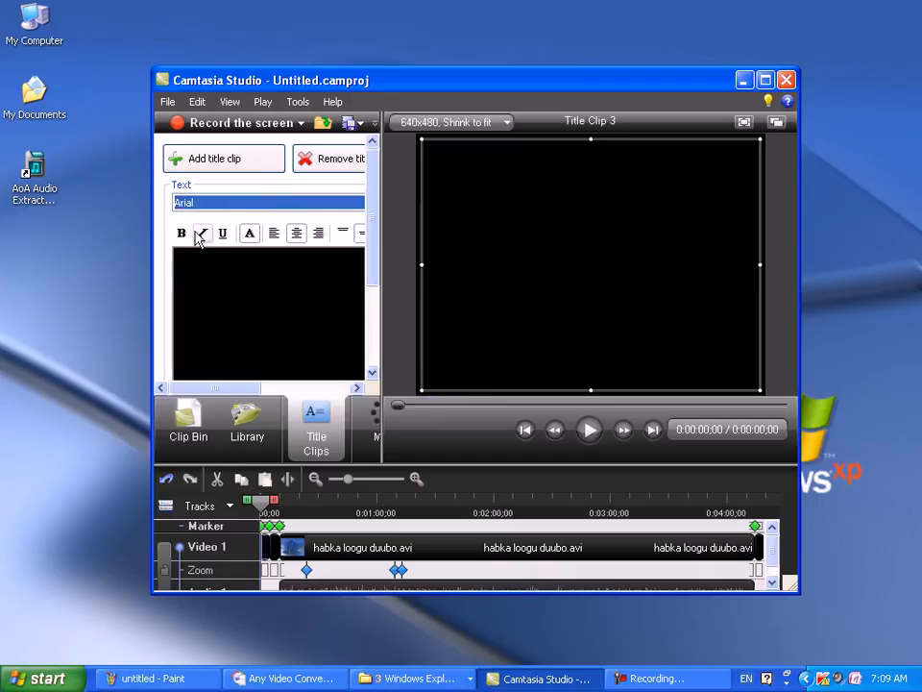
{"action": "left_click", "coordinate": [248, 236]}
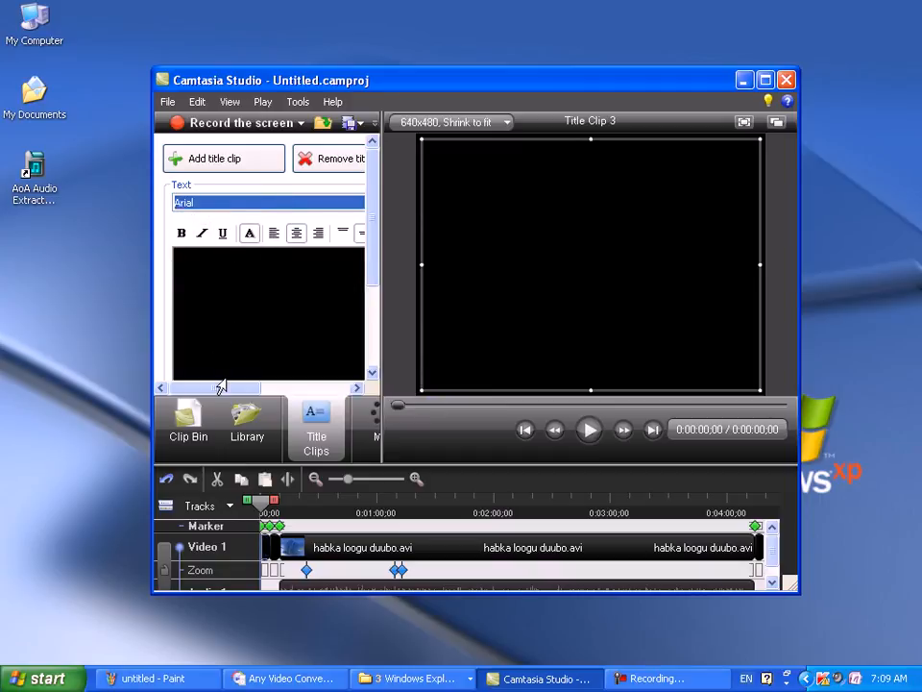
- Set the new title clip's text color to dark yellow and enter the text "kkkkkkkkk"
{"action": "left_click_drag", "start_coordinate": [262, 387], "coordinate": [336, 391]}
{"action": "left_click", "coordinate": [330, 203]}
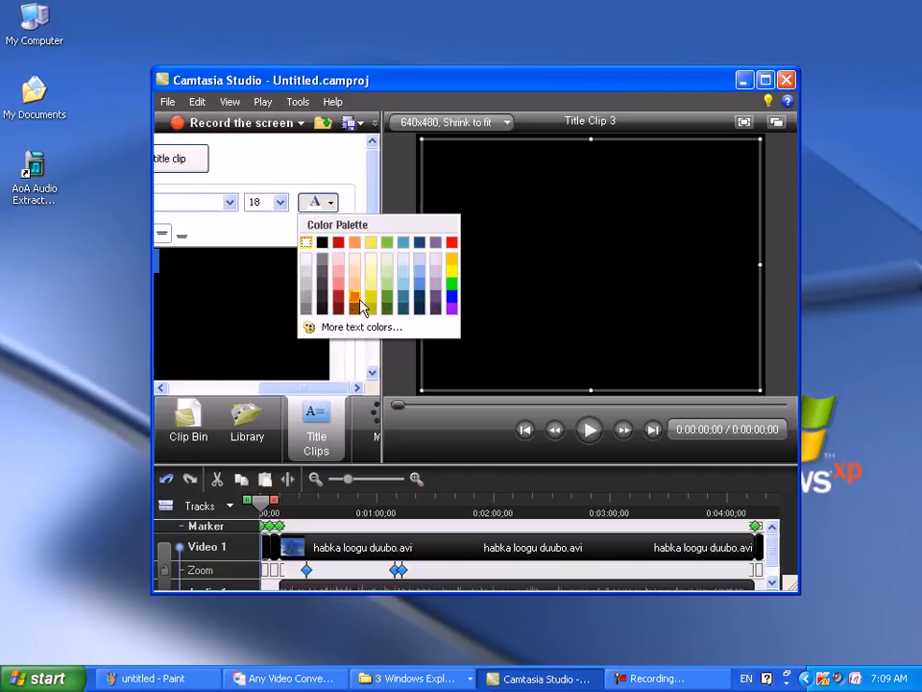
{"action": "left_click", "coordinate": [372, 301]}
{"action": "left_click_drag", "start_coordinate": [288, 391], "coordinate": [261, 370]}
{"action": "type", "text": "kkkkkkkkk"}
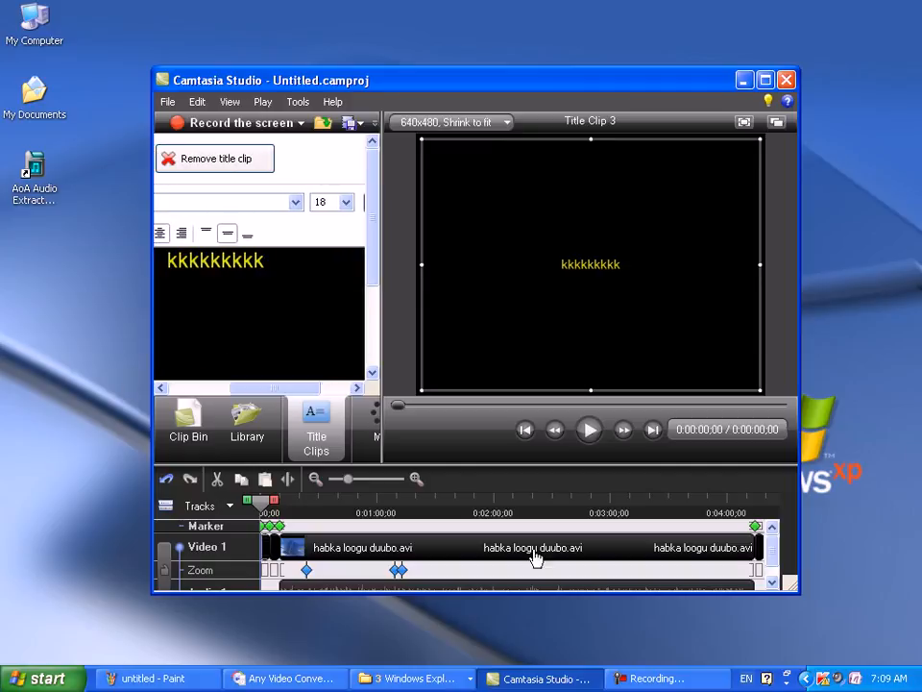
- Maximize the editor window and set the size of the whole "kkkkkkkkk" title text to 36
{"action": "left_click_drag", "start_coordinate": [279, 389], "coordinate": [233, 385]}
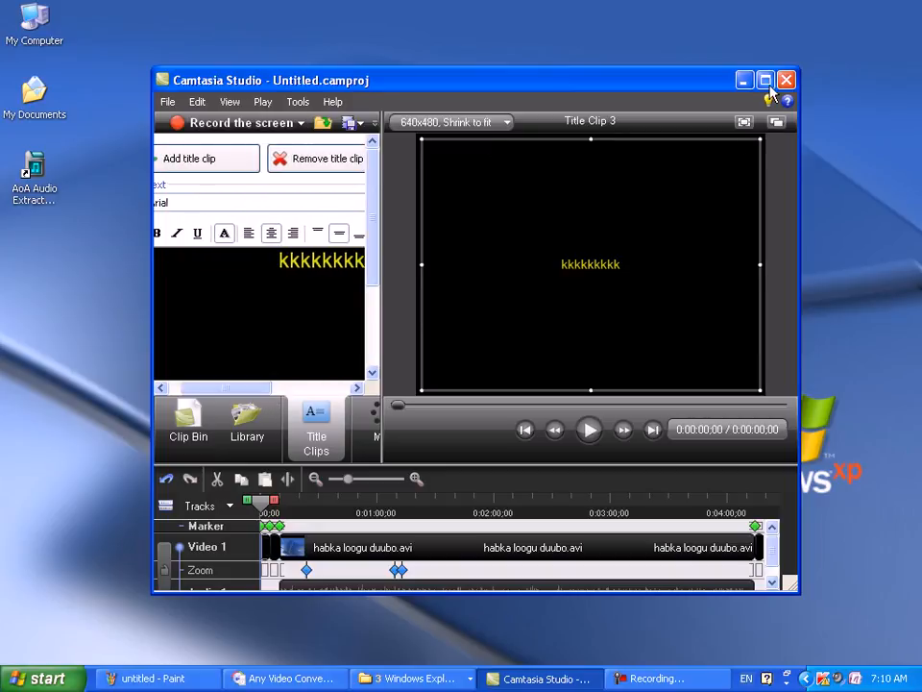
{"action": "left_click", "coordinate": [765, 80]}
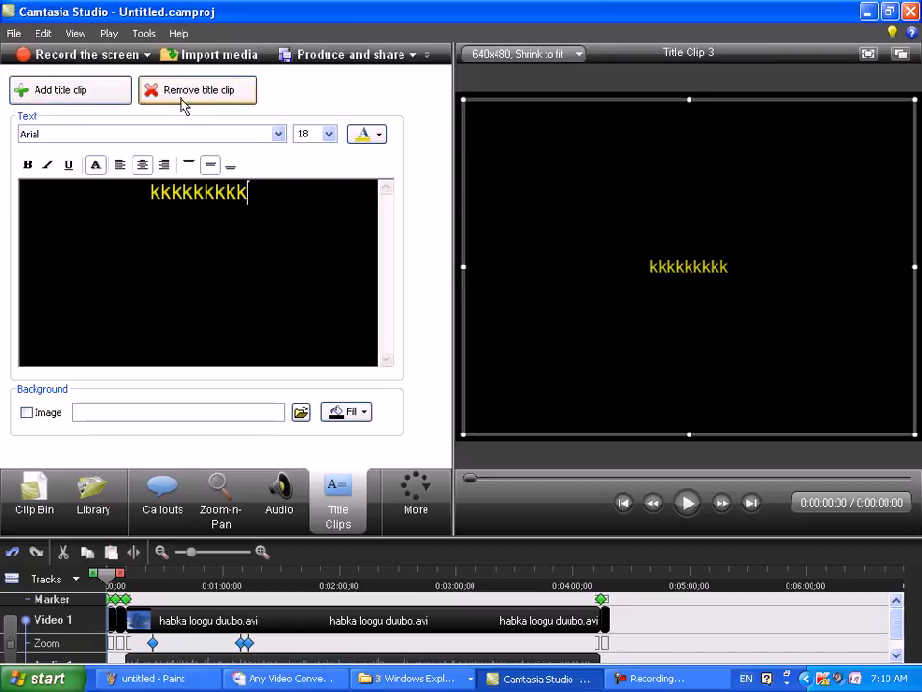
{"action": "left_click", "coordinate": [328, 133]}
{"action": "left_click", "coordinate": [309, 267]}
{"action": "left_click_drag", "start_coordinate": [303, 210], "coordinate": [49, 216]}
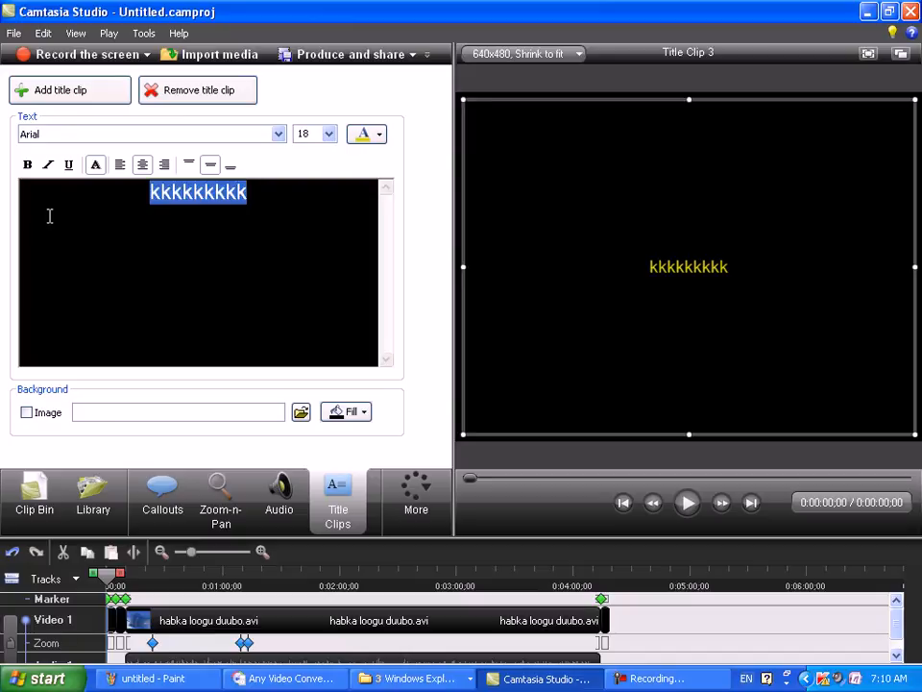
{"action": "left_click", "coordinate": [328, 134]}
{"action": "left_click", "coordinate": [321, 300]}
- Try a cream background fill on the title clip, and replace it with a light red fill
{"action": "left_click", "coordinate": [354, 412]}
{"action": "left_click", "coordinate": [393, 469]}
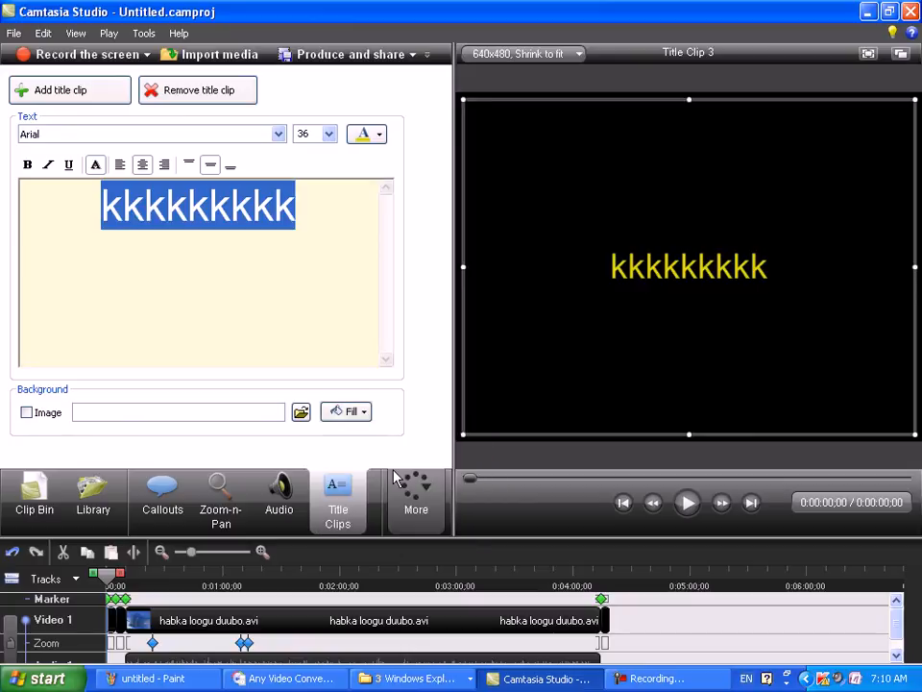
{"action": "left_click", "coordinate": [378, 413]}
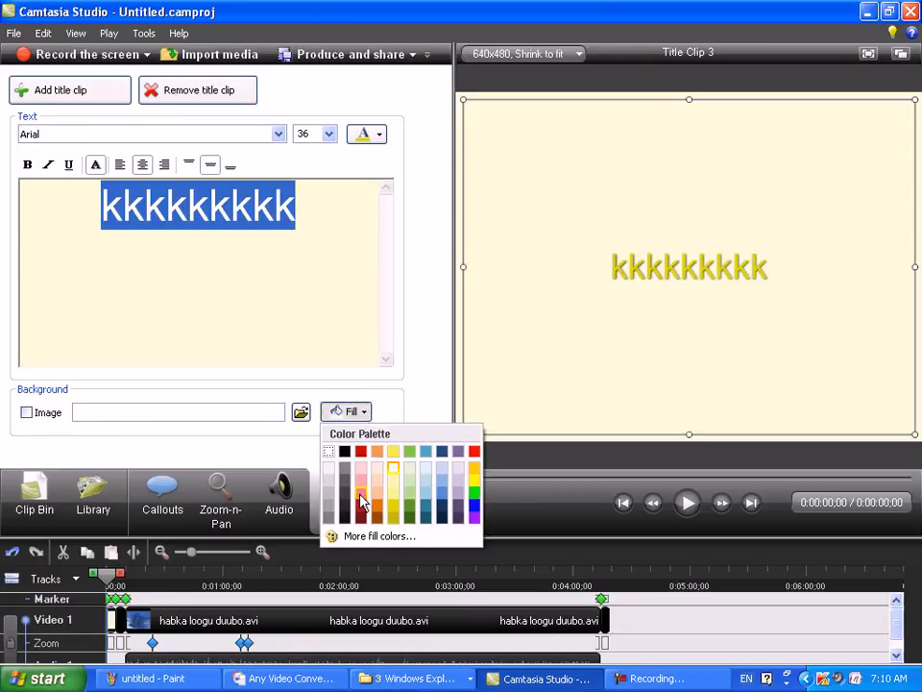
{"action": "left_click", "coordinate": [366, 501]}
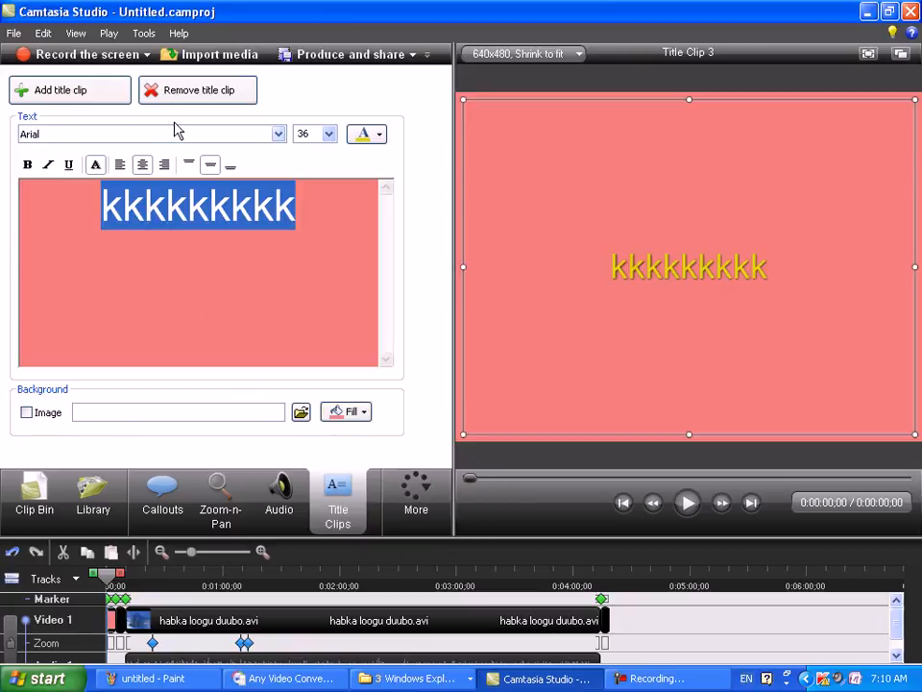
- Make the selected "kkkkkkkkk" title text bold, italic and underlined
{"action": "left_click", "coordinate": [68, 165]}
{"action": "left_click", "coordinate": [29, 165]}
{"action": "left_click", "coordinate": [49, 165]}
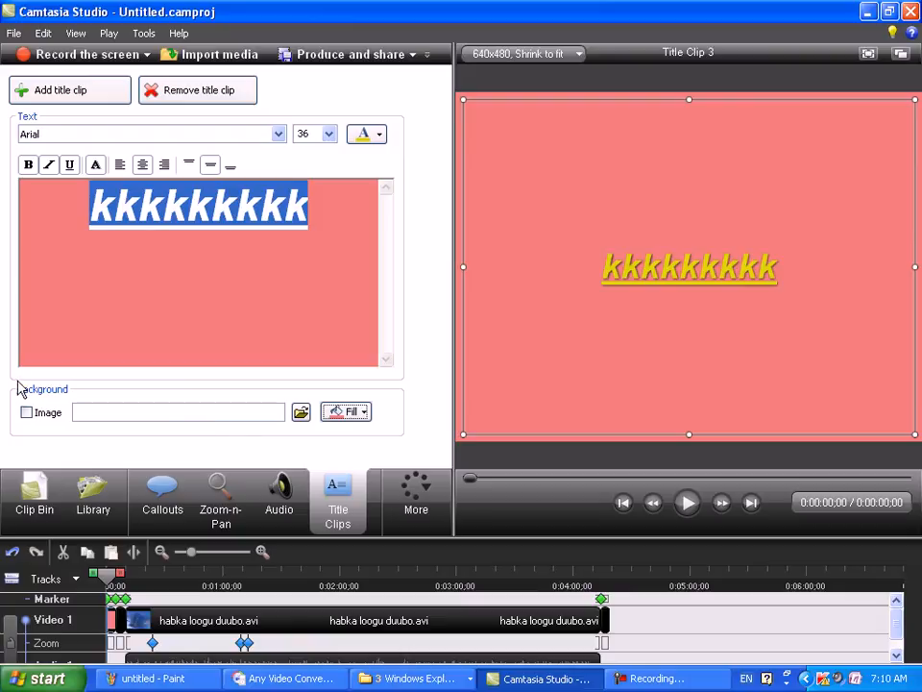
- Use the water lilies photo from Sample Pictures as the title clip's background image, and shrink its text box toward the frame's lower-right corner
{"action": "left_click", "coordinate": [43, 414]}
{"action": "left_click", "coordinate": [302, 413]}
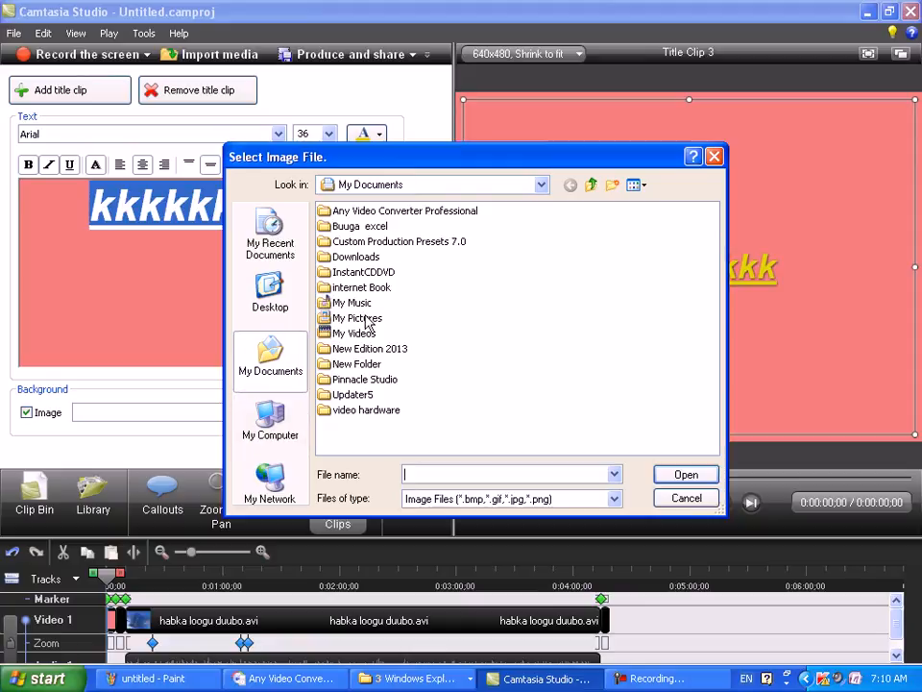
{"action": "double_click", "coordinate": [368, 320]}
{"action": "double_click", "coordinate": [384, 251]}
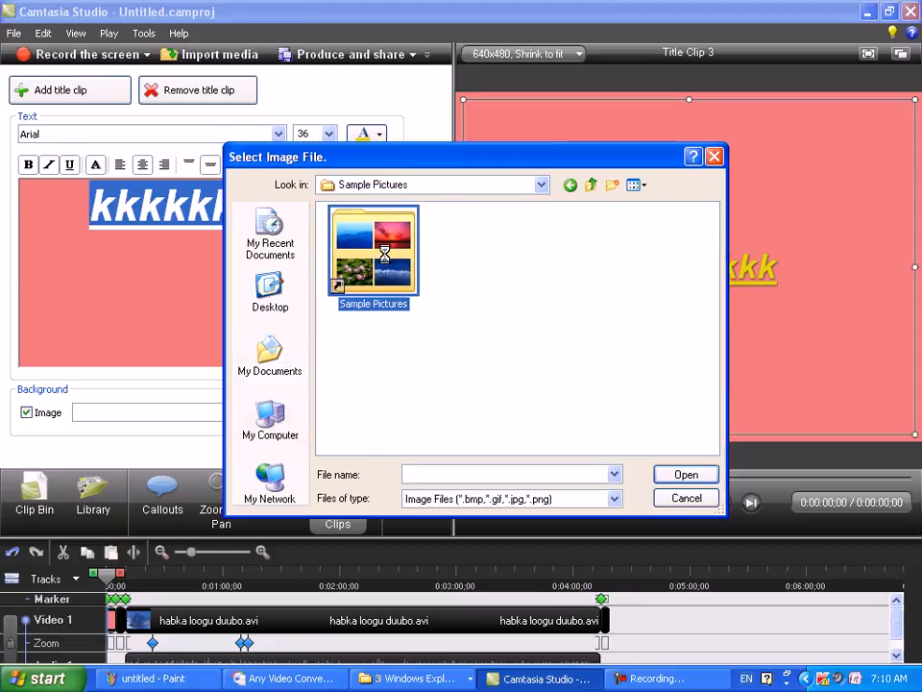
{"action": "double_click", "coordinate": [347, 241]}
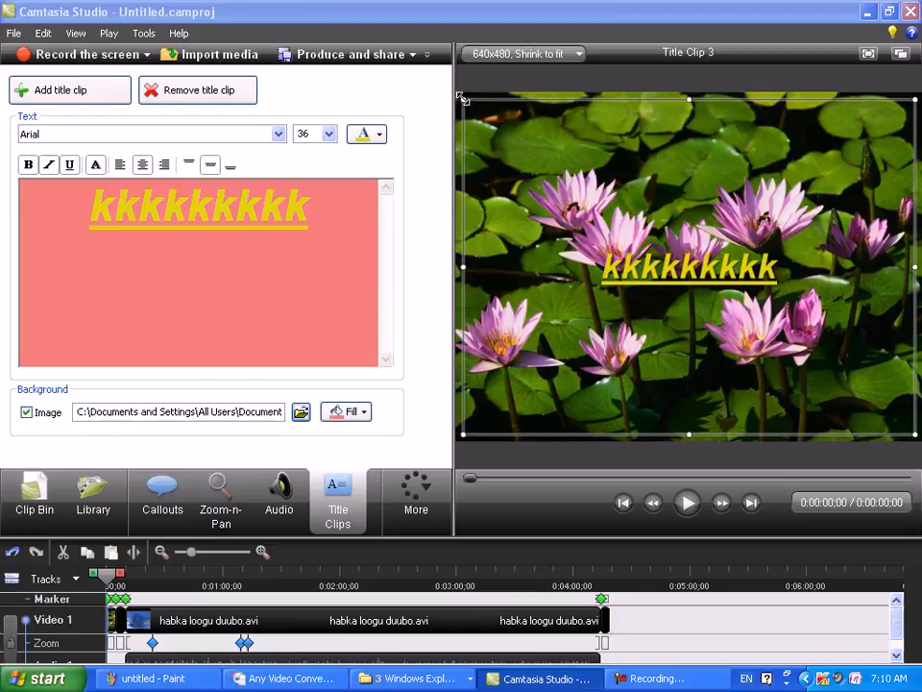
{"action": "left_click_drag", "start_coordinate": [462, 100], "coordinate": [563, 180]}
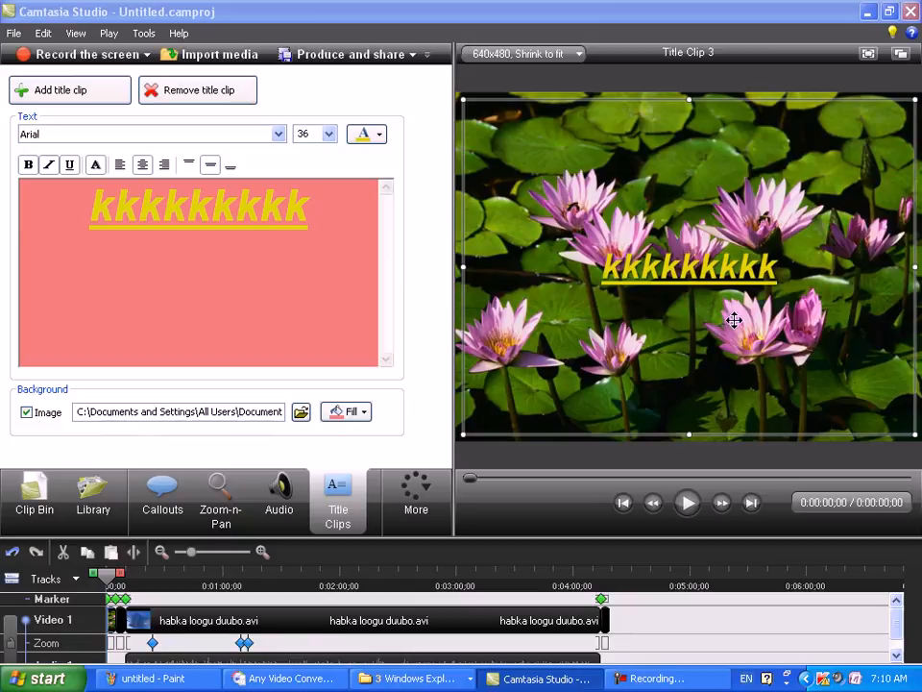
{"action": "left_click_drag", "start_coordinate": [691, 306], "coordinate": [509, 216]}
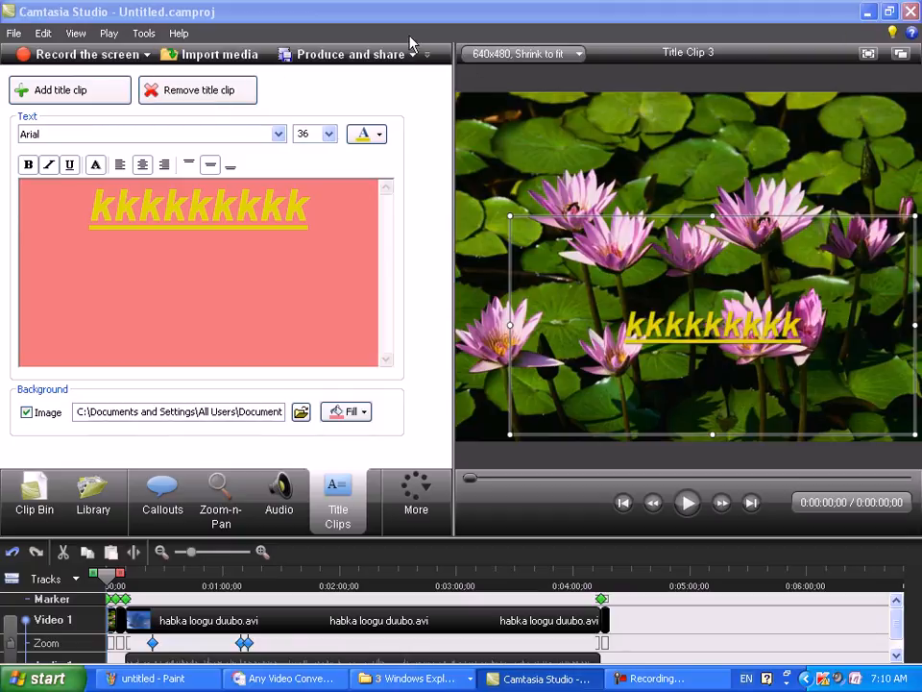
- In Cursor Effects, set the highlight effect to Highlight and add a cursor keyframe at 0:00:01;13 on the first title clip
{"action": "left_click", "coordinate": [435, 495]}
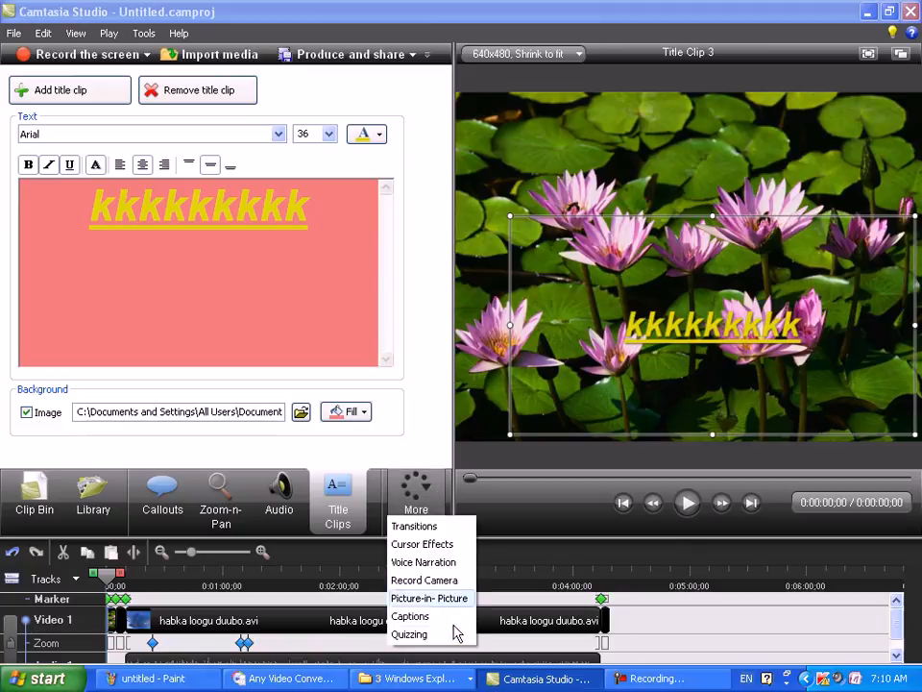
{"action": "left_click", "coordinate": [423, 542]}
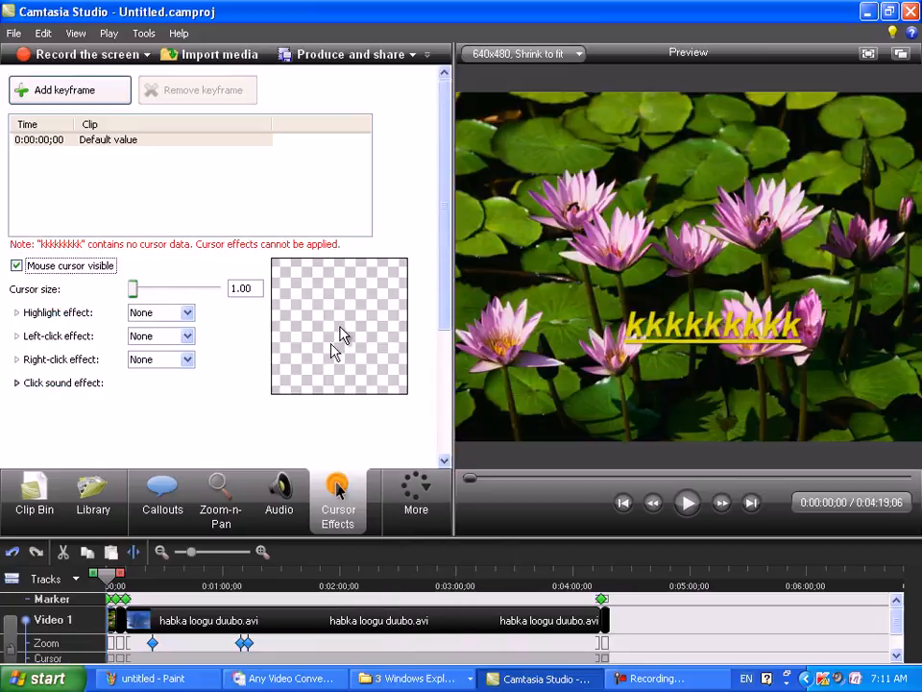
{"action": "left_click", "coordinate": [159, 313]}
{"action": "left_click", "coordinate": [159, 338]}
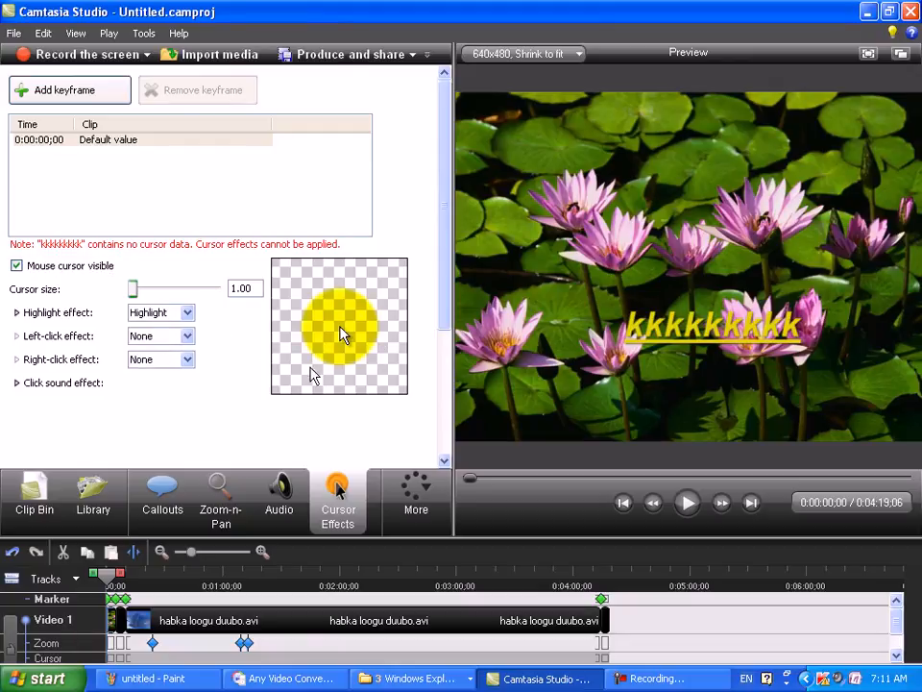
{"action": "left_click", "coordinate": [687, 503]}
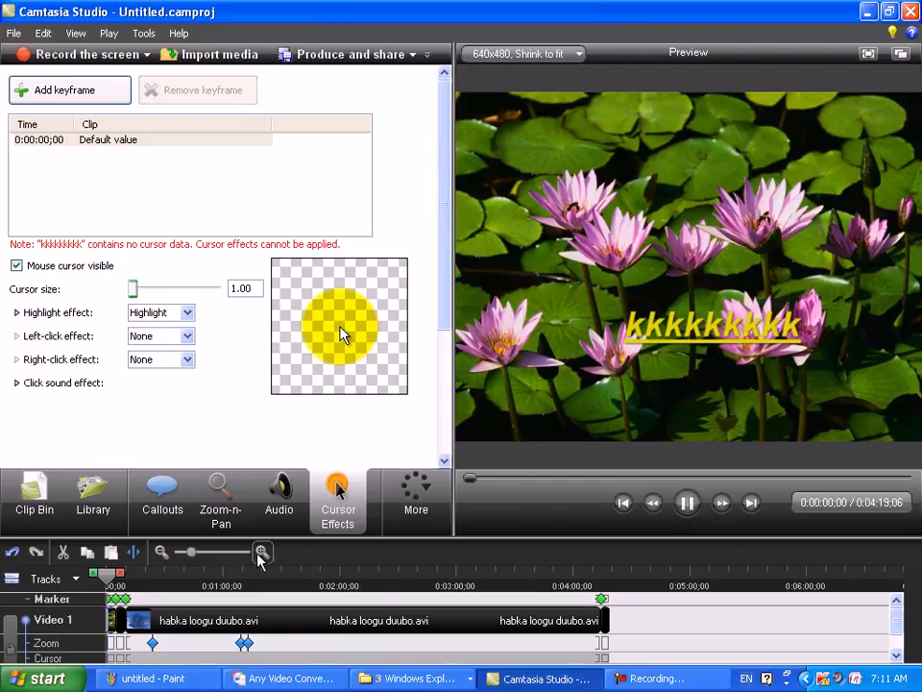
{"action": "left_click", "coordinate": [71, 87]}
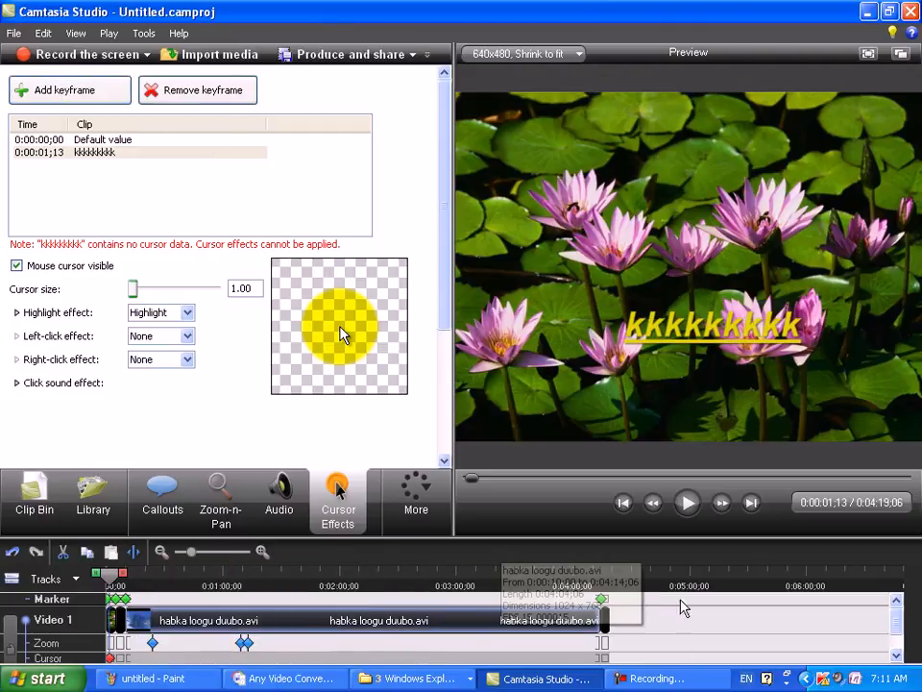
- Preview the cursor effect by playing the opening title clip and the end of the timeline
{"action": "left_click", "coordinate": [691, 507]}
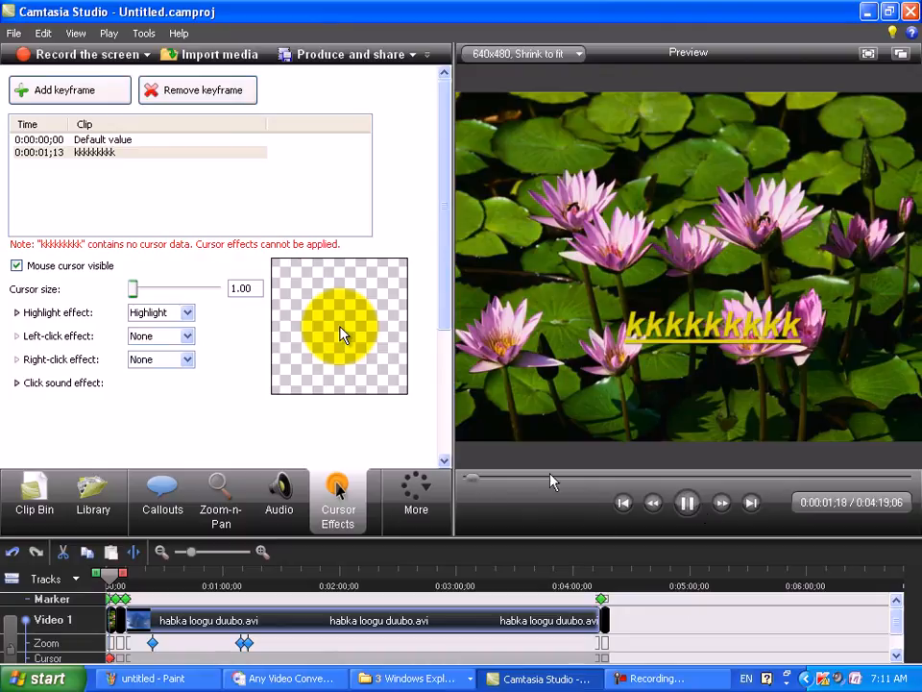
{"action": "left_click", "coordinate": [688, 503]}
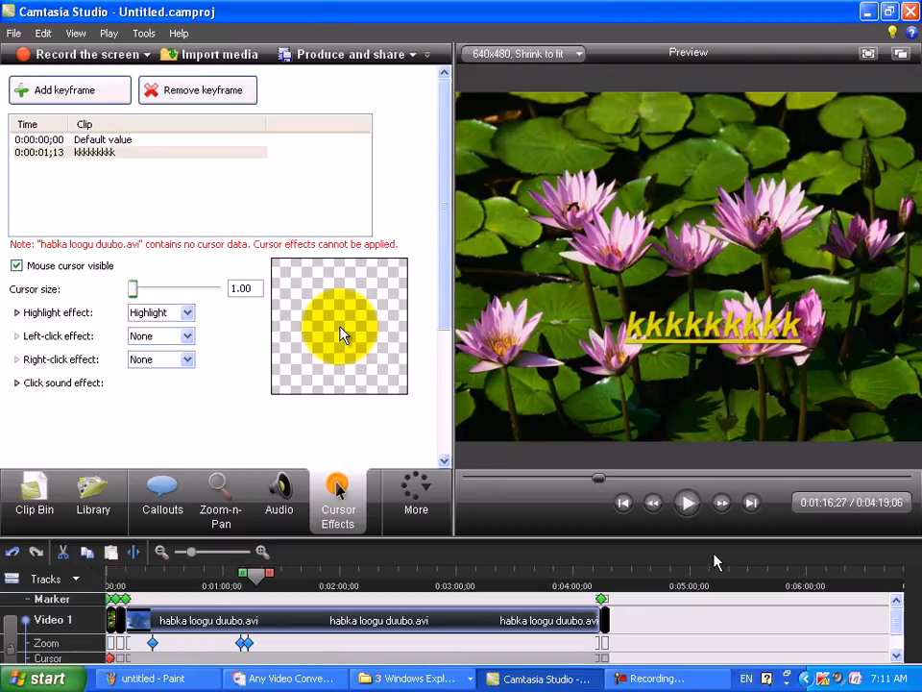
{"action": "left_click", "coordinate": [598, 599]}
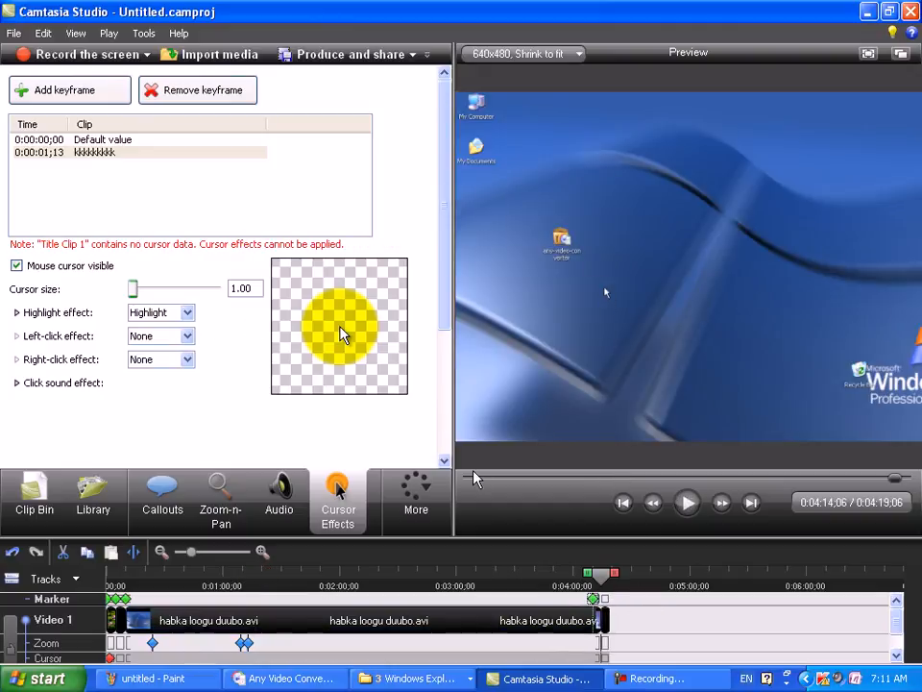
{"action": "left_click", "coordinate": [689, 509]}
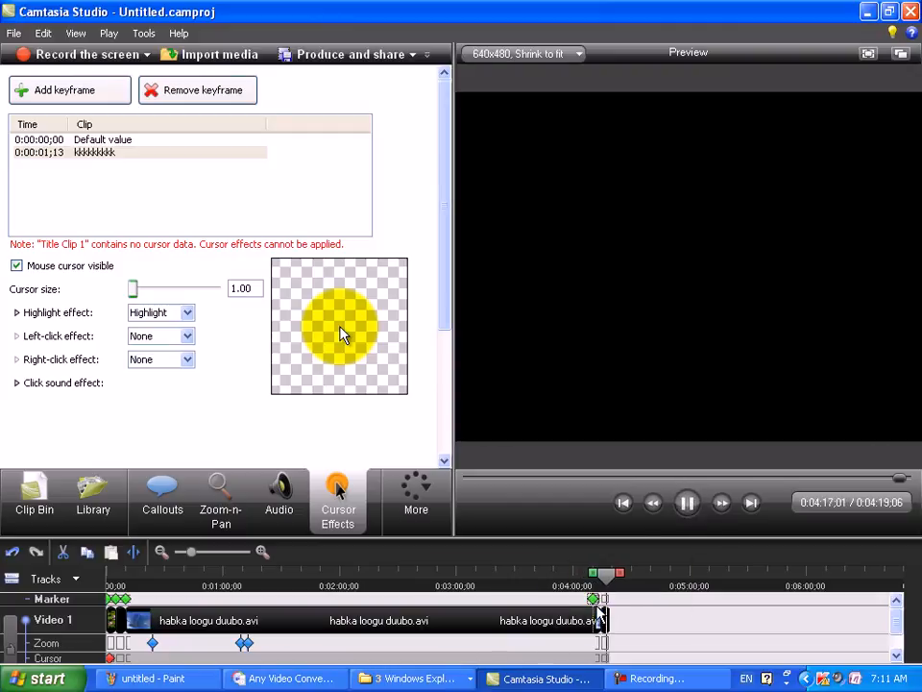
- Move the playhead to 0:02:36;27 and set the left-click effect to Ripple and the right-click effect to Rings
{"action": "left_click_drag", "start_coordinate": [602, 576], "coordinate": [411, 577]}
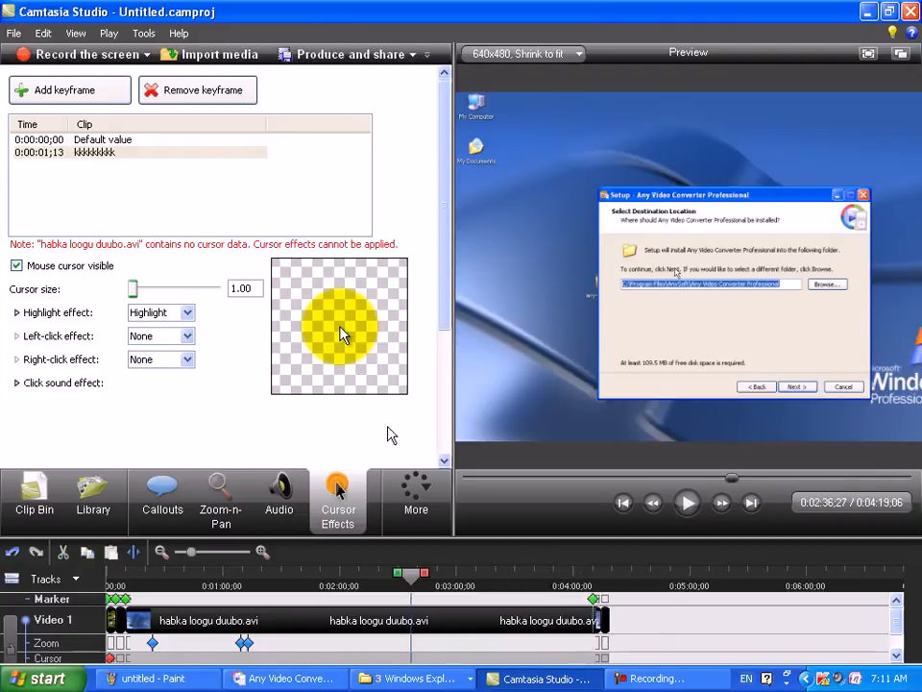
{"action": "left_click", "coordinate": [416, 492]}
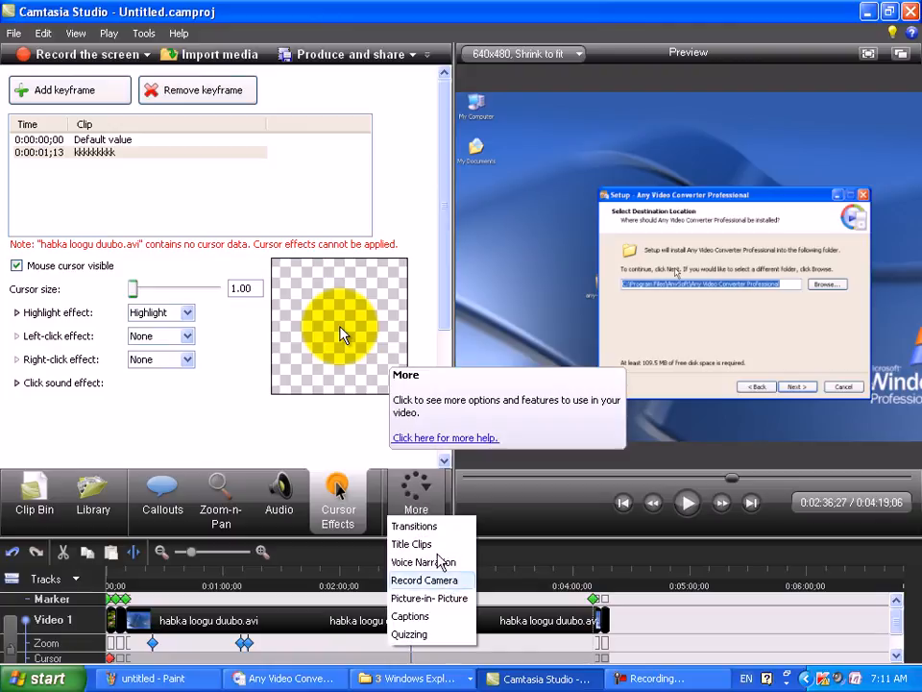
{"action": "left_click", "coordinate": [351, 411]}
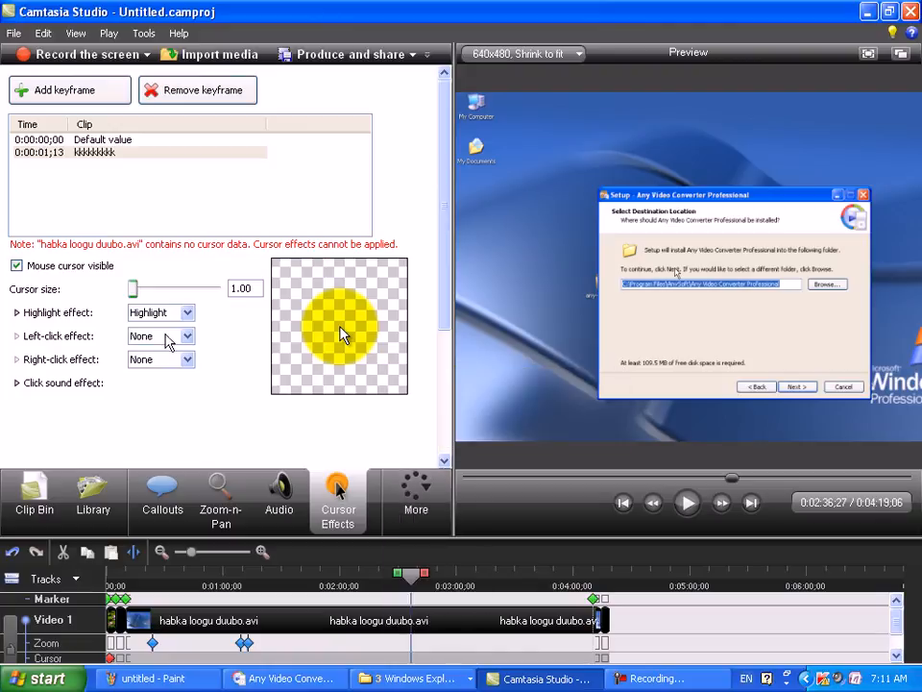
{"action": "left_click", "coordinate": [169, 336]}
{"action": "left_click", "coordinate": [169, 389]}
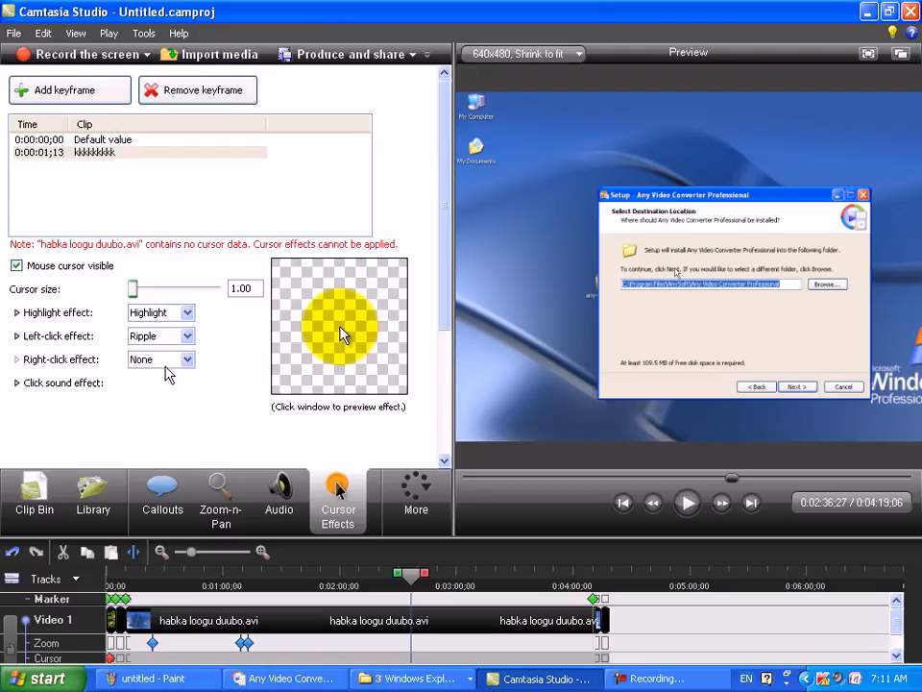
{"action": "left_click", "coordinate": [176, 361]}
{"action": "left_click", "coordinate": [171, 385]}
- Play the recorded video briefly and add a cursor effects keyframe at 0:02:38;04
{"action": "left_click", "coordinate": [689, 507]}
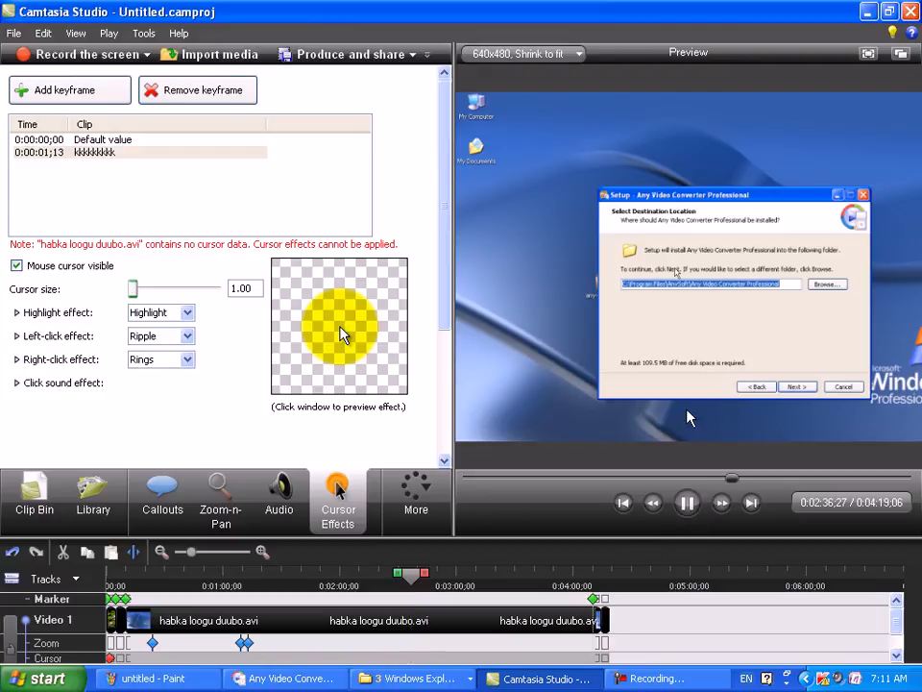
{"action": "left_click", "coordinate": [691, 506]}
{"action": "left_click", "coordinate": [84, 89]}
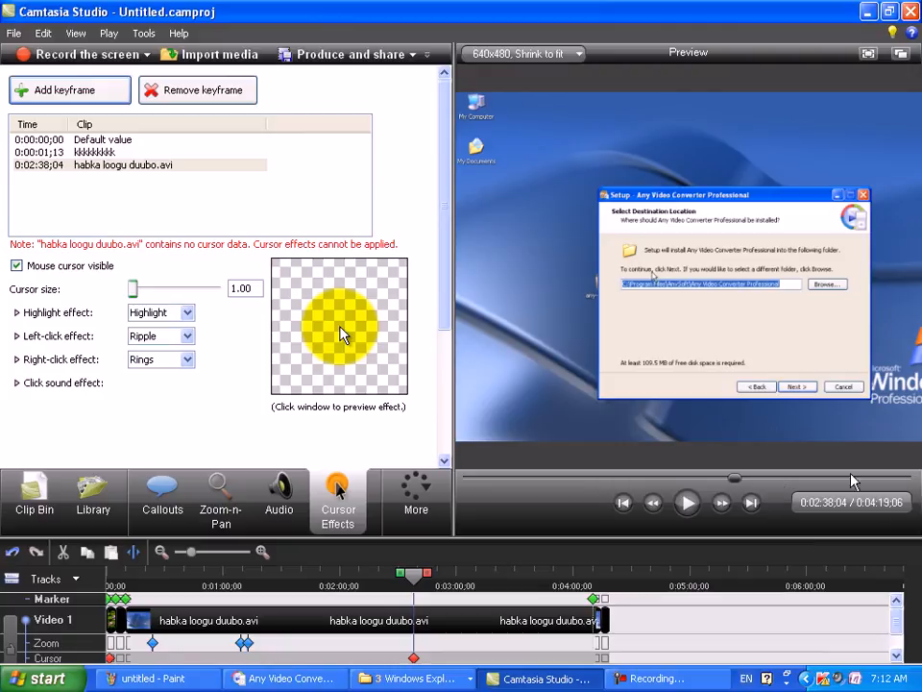
- Preview the cursor effects by playing the timeline from several points, including the start and around 0:00:43
{"action": "left_click", "coordinate": [693, 506]}
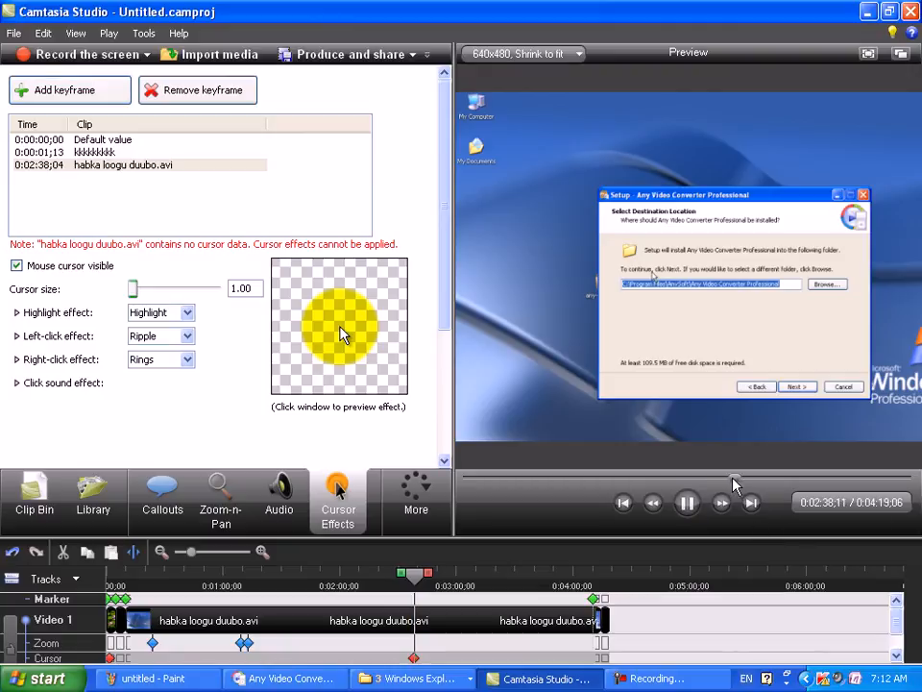
{"action": "left_click_drag", "start_coordinate": [699, 477], "coordinate": [634, 477]}
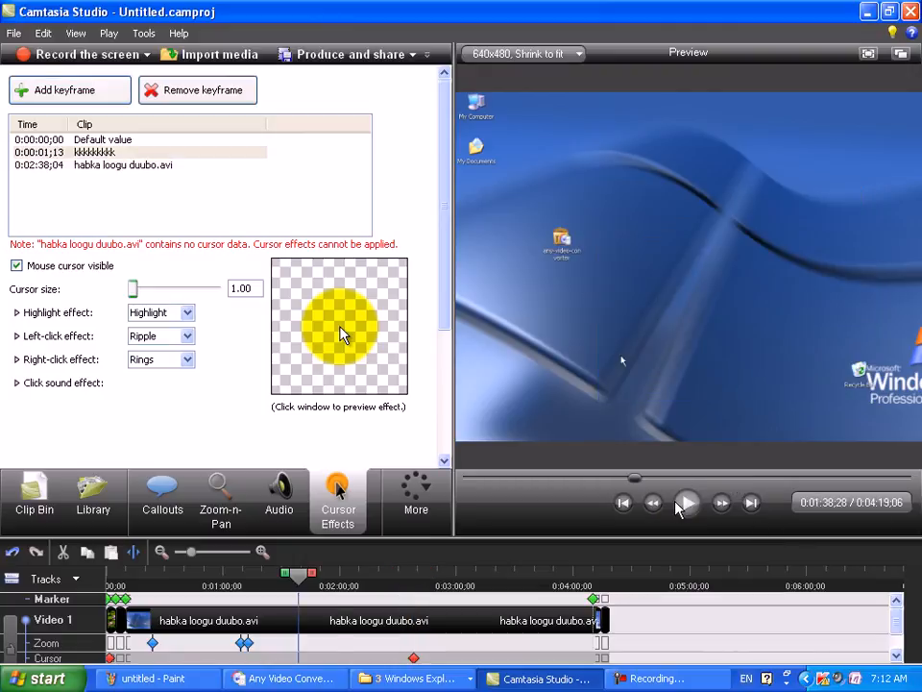
{"action": "left_click_drag", "start_coordinate": [632, 477], "coordinate": [438, 494]}
{"action": "left_click", "coordinate": [688, 503]}
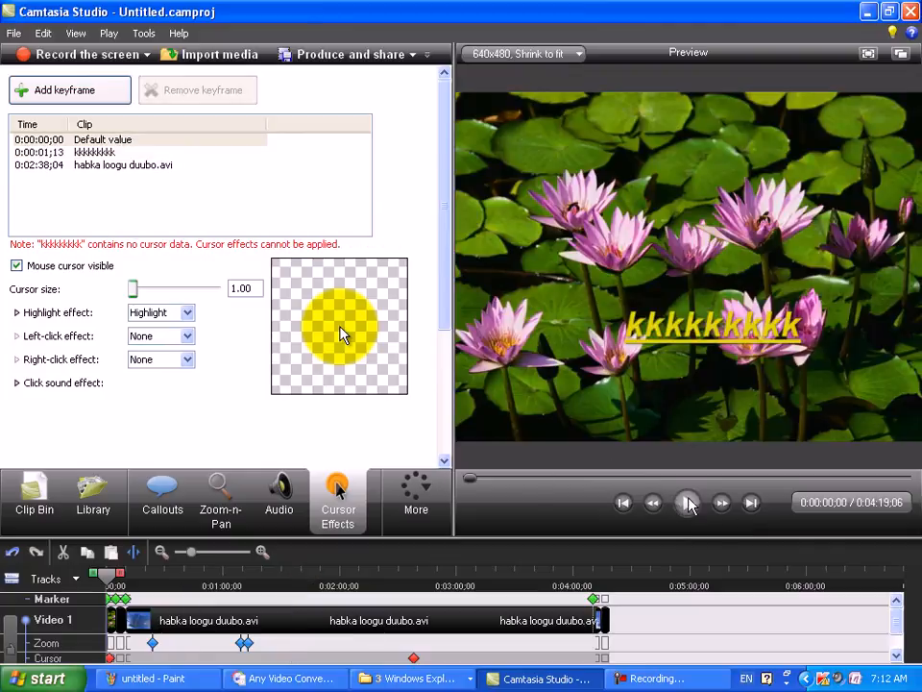
{"action": "left_click", "coordinate": [543, 479]}
{"action": "left_click", "coordinate": [693, 508]}
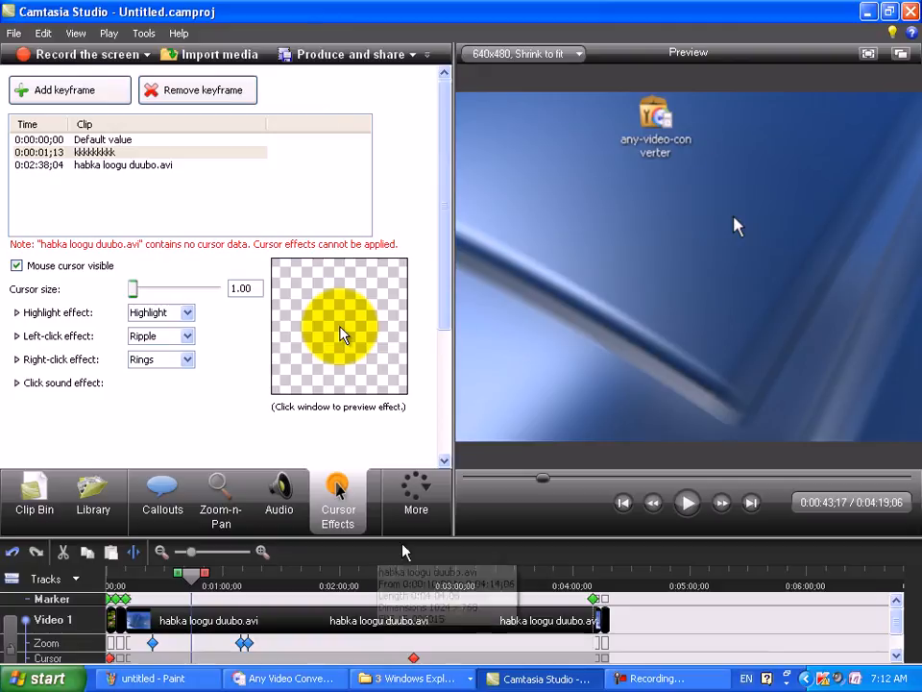
- Open the Picture-in-Picture settings
{"action": "left_click", "coordinate": [415, 495]}
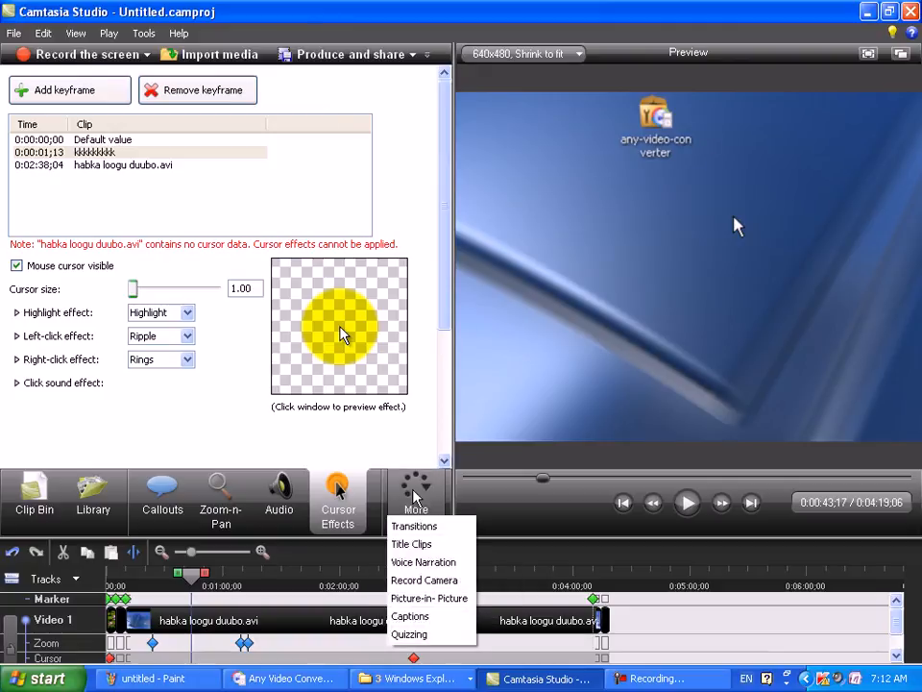
{"action": "left_click", "coordinate": [459, 603]}
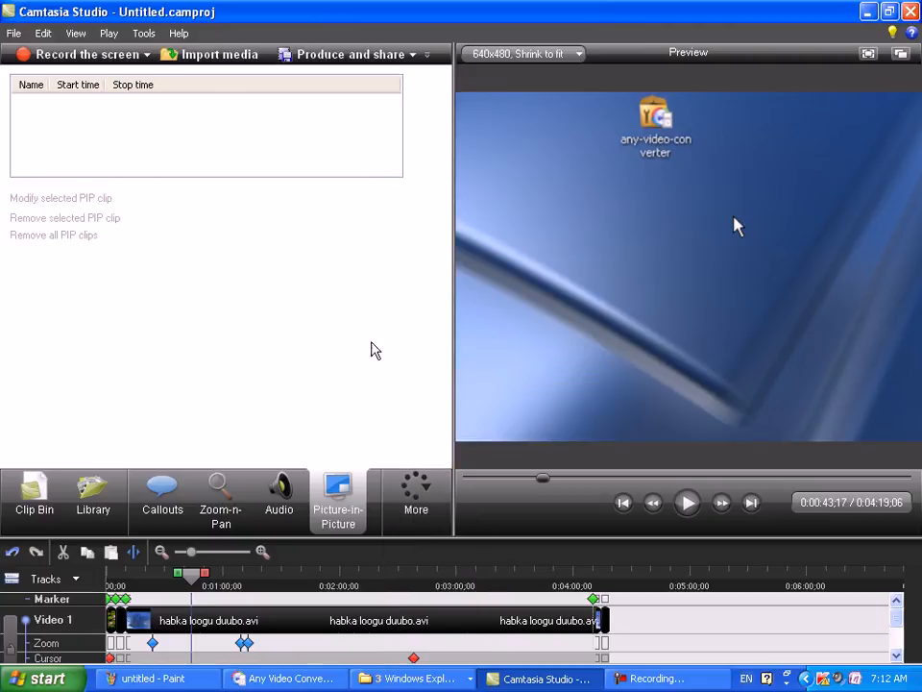